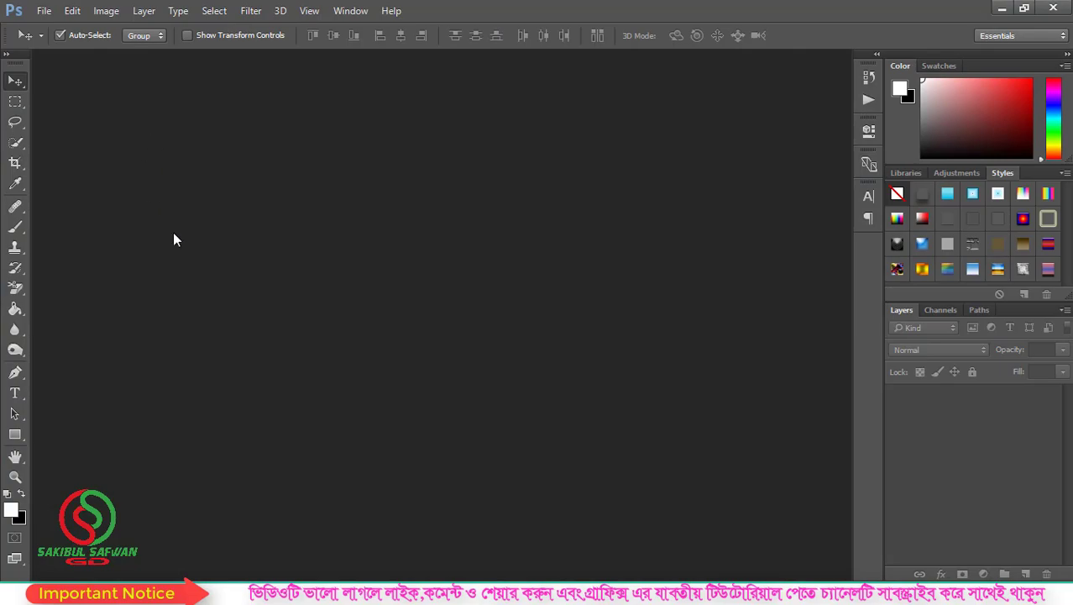
Open the portrait 85-857501_south-indian-actress-hd-wallpaper-best-collection-of.jpg in Photoshop.
left_click(1002, 8)
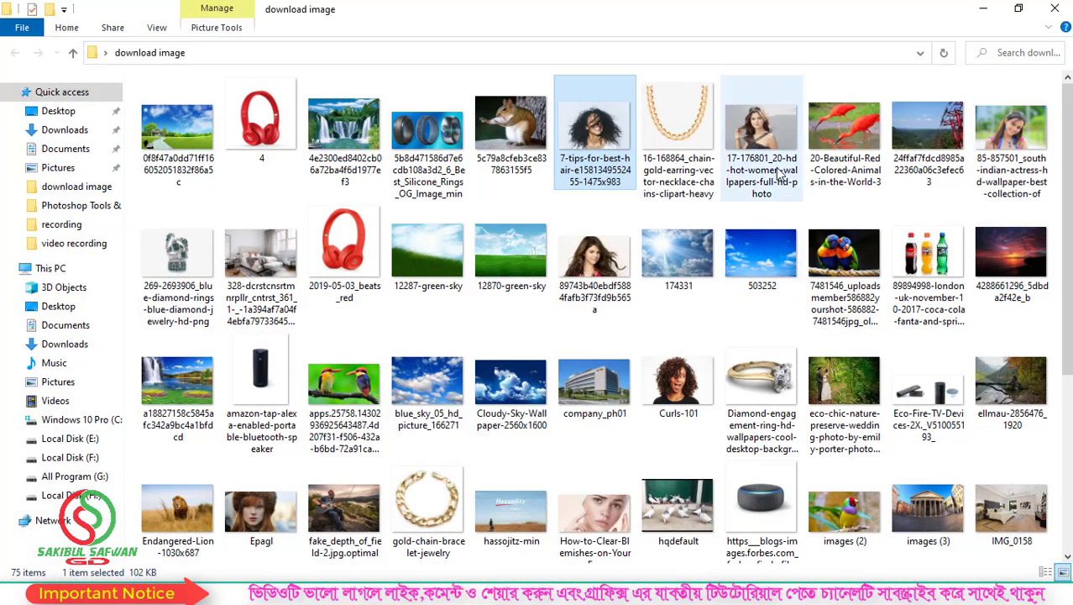
left_click(1020, 147)
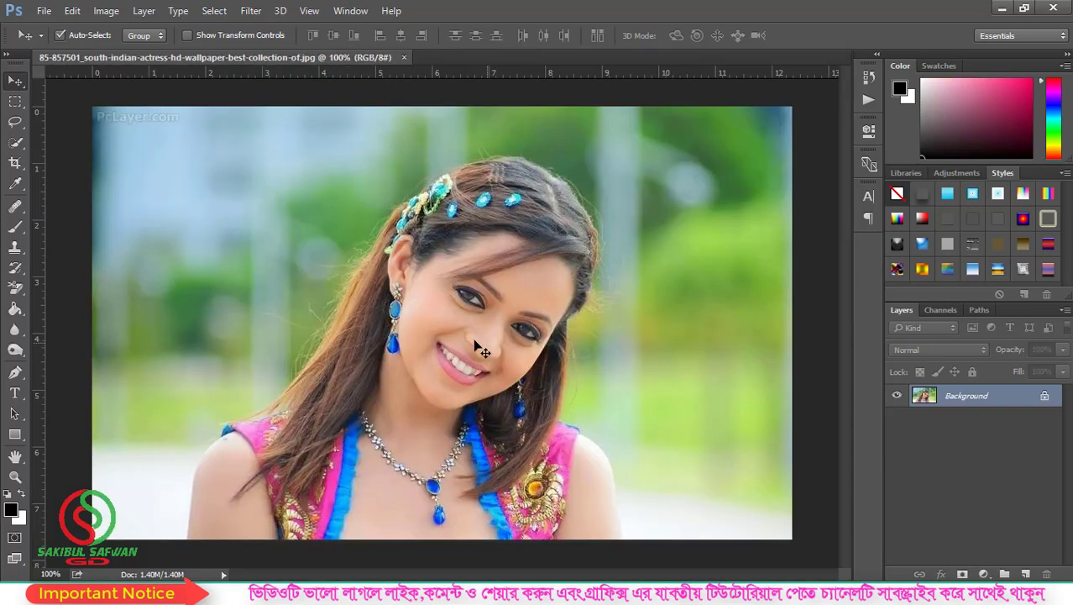
Duplicate the Background layer to create a Background copy layer.
scroll(474, 351, "down", 1)
scroll(474, 351, "up", 2)
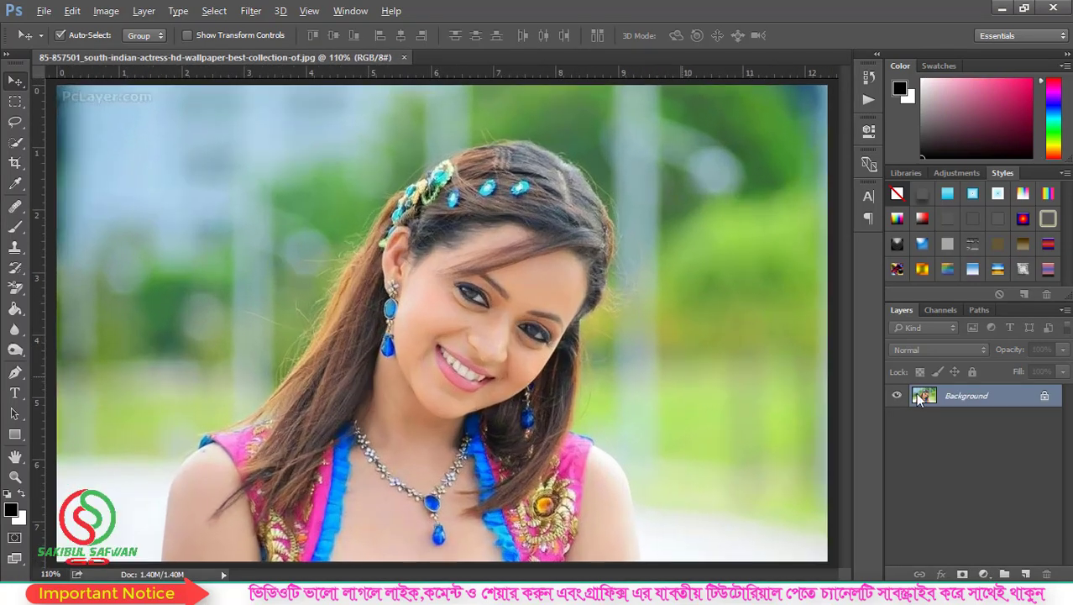
left_click_drag(1016, 403, 1025, 573)
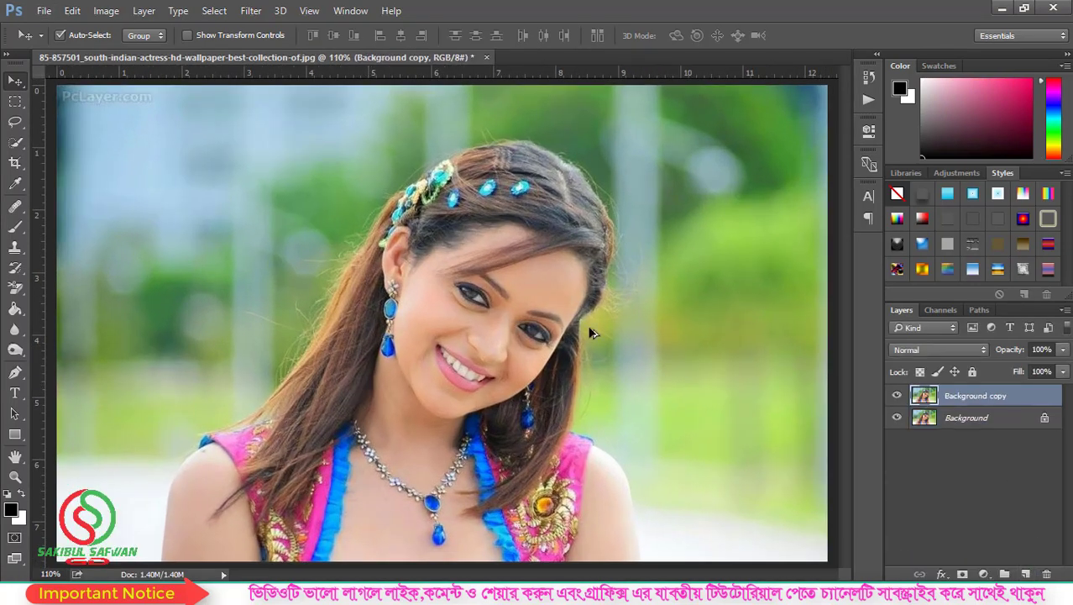
scroll(551, 335, "down", 2)
scroll(368, 338, "up", 1)
scroll(368, 338, "up", 2)
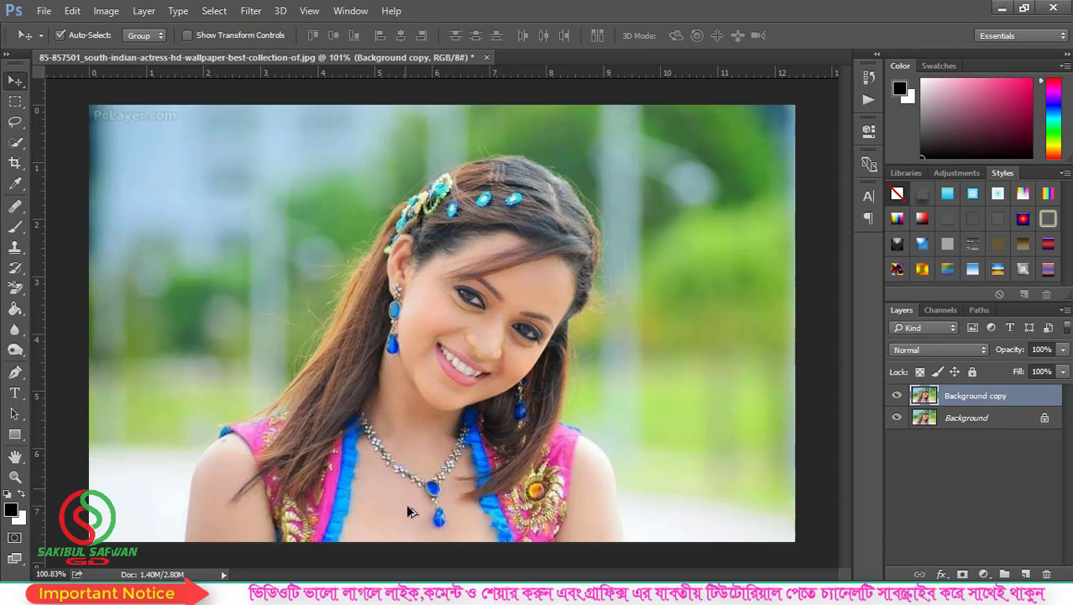
Zoom in on the necklace pendant.
scroll(412, 516, "up", 2)
scroll(420, 529, "up", 3)
scroll(433, 546, "up", 3)
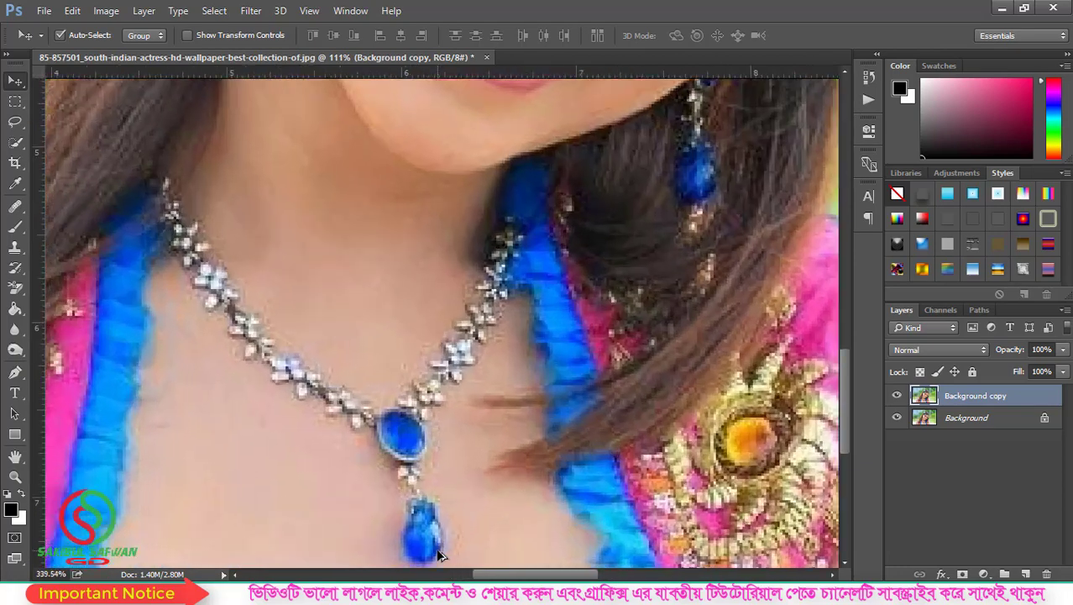
scroll(438, 554, "up", 1)
scroll(450, 443, "up", 1)
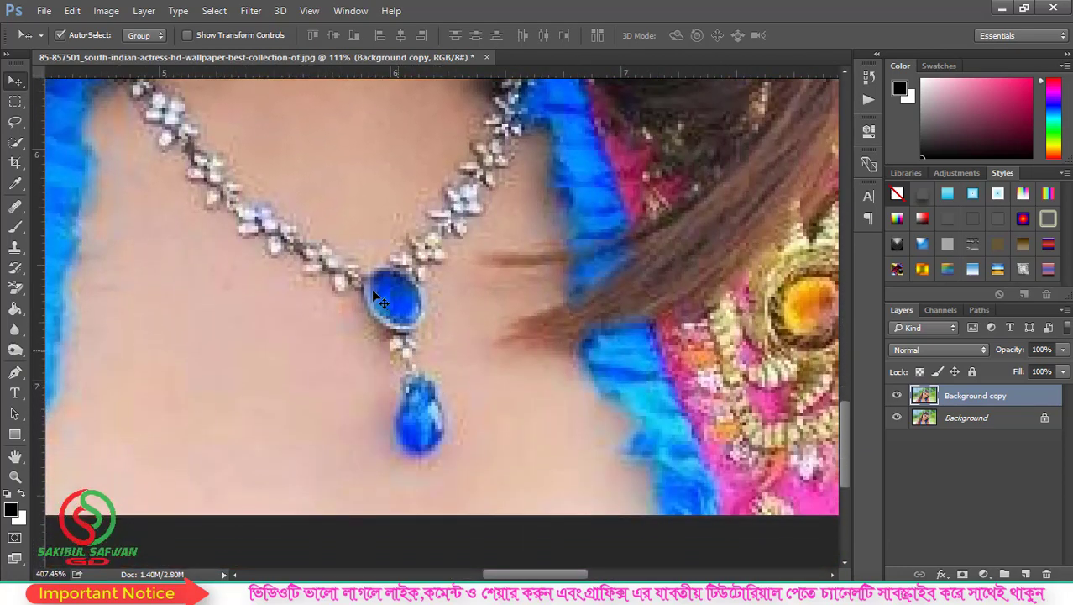
scroll(412, 277, "down", 3)
scroll(424, 290, "down", 3)
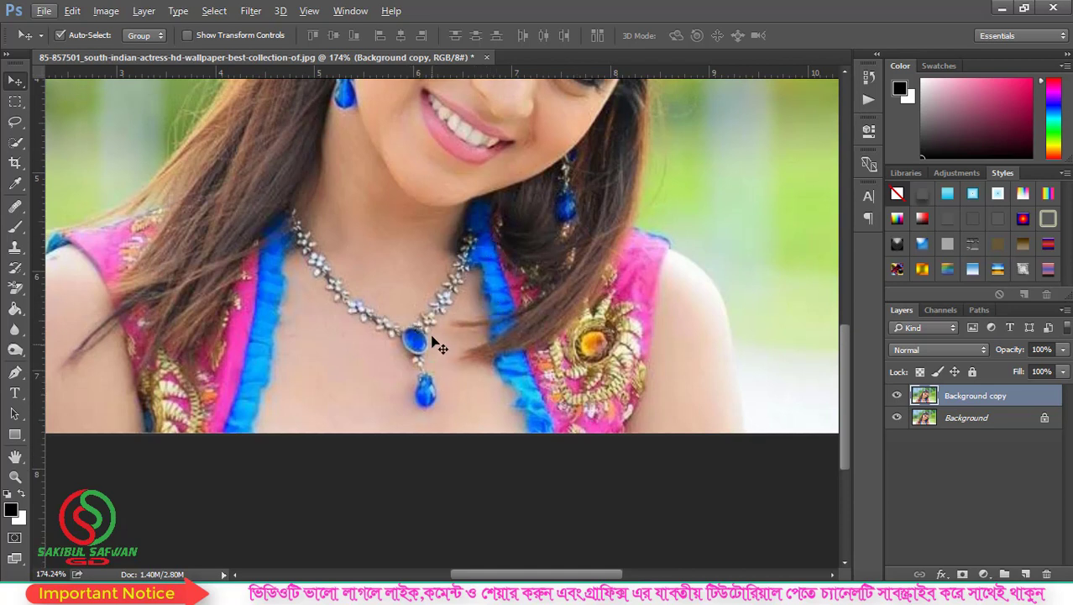
scroll(437, 391, "up", 1)
scroll(434, 385, "down", 1)
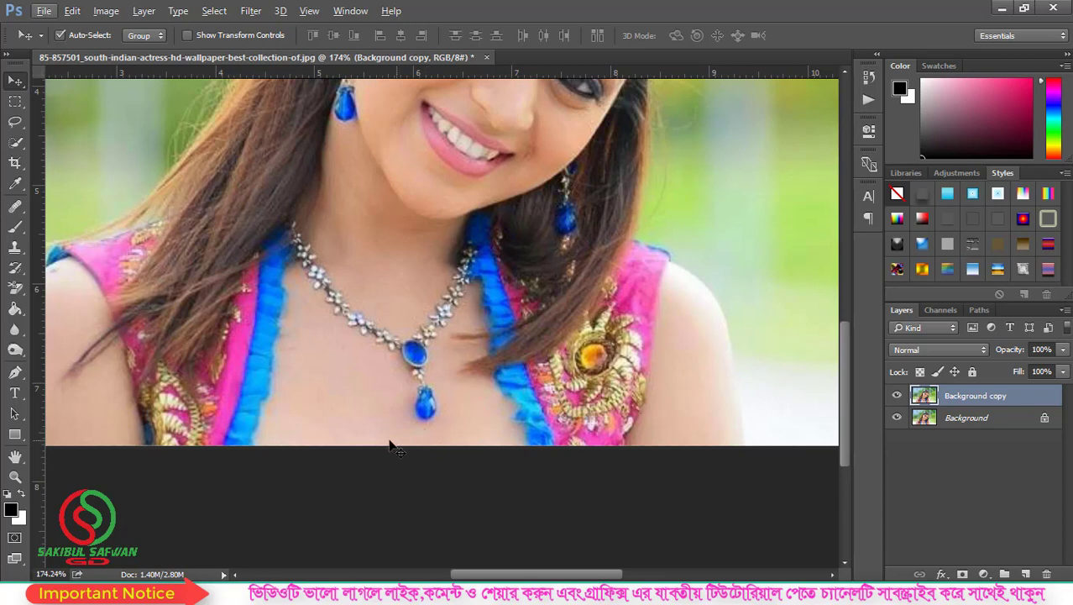
scroll(436, 424, "up", 1)
scroll(435, 422, "up", 4)
scroll(435, 422, "up", 4)
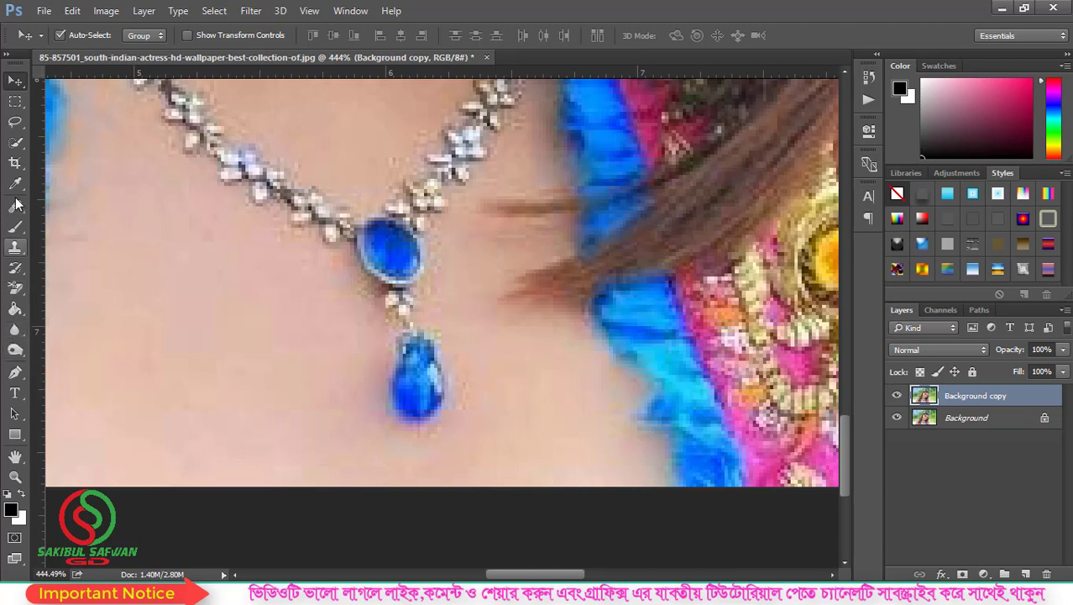
Select both blue gems with a size-10 Quick Selection brush, then add an empty Layer 1.
right_click(15, 147)
left_click(65, 143)
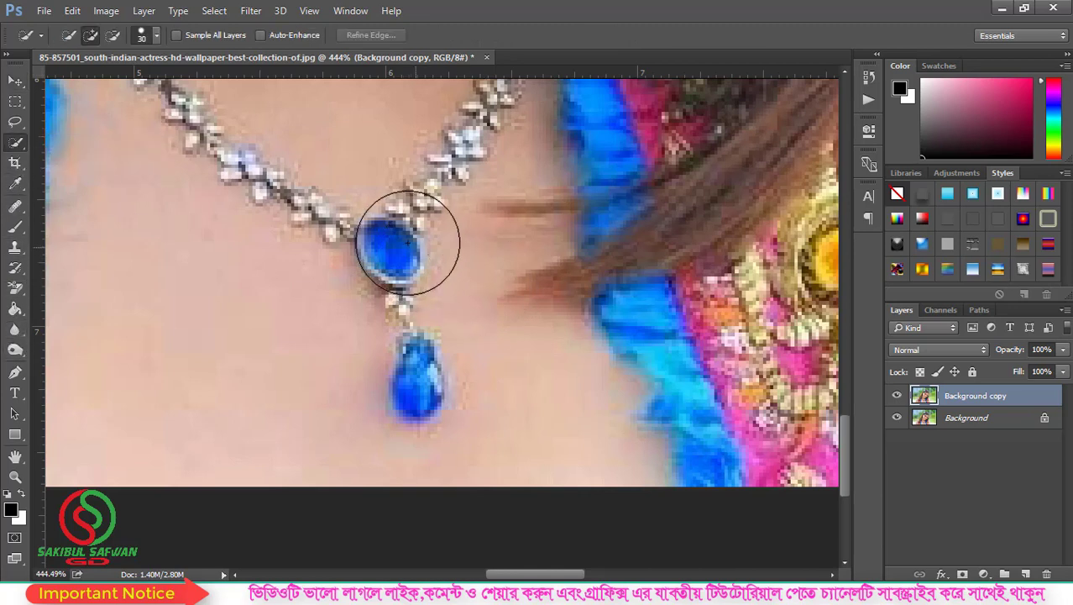
key("bracketleft")
key("bracketleft")
key("bracketleft")
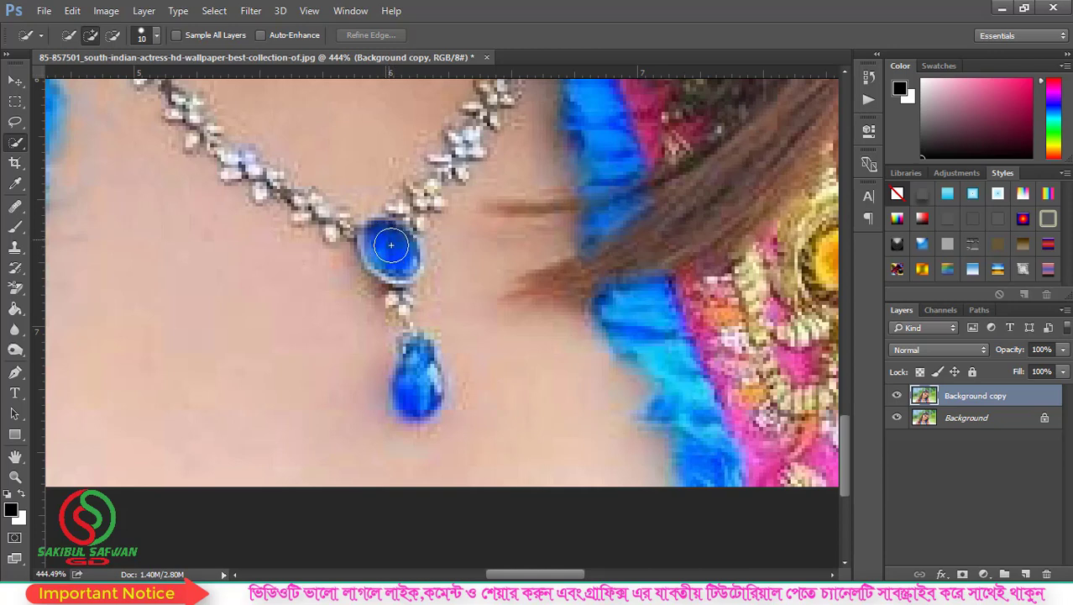
left_click_drag(392, 245, 398, 243)
left_click_drag(428, 346, 420, 386)
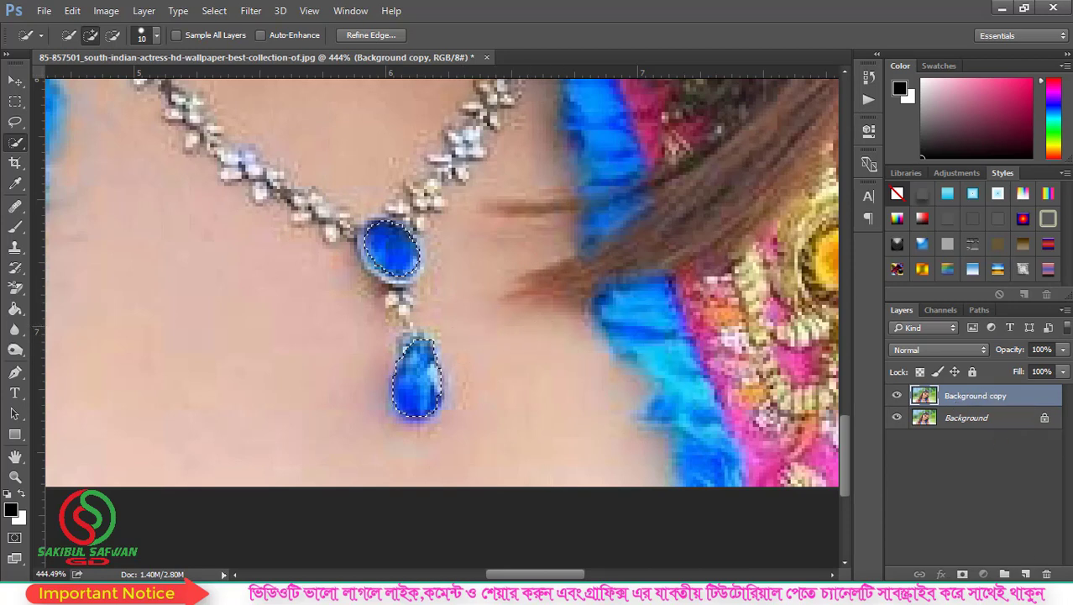
left_click(1025, 574)
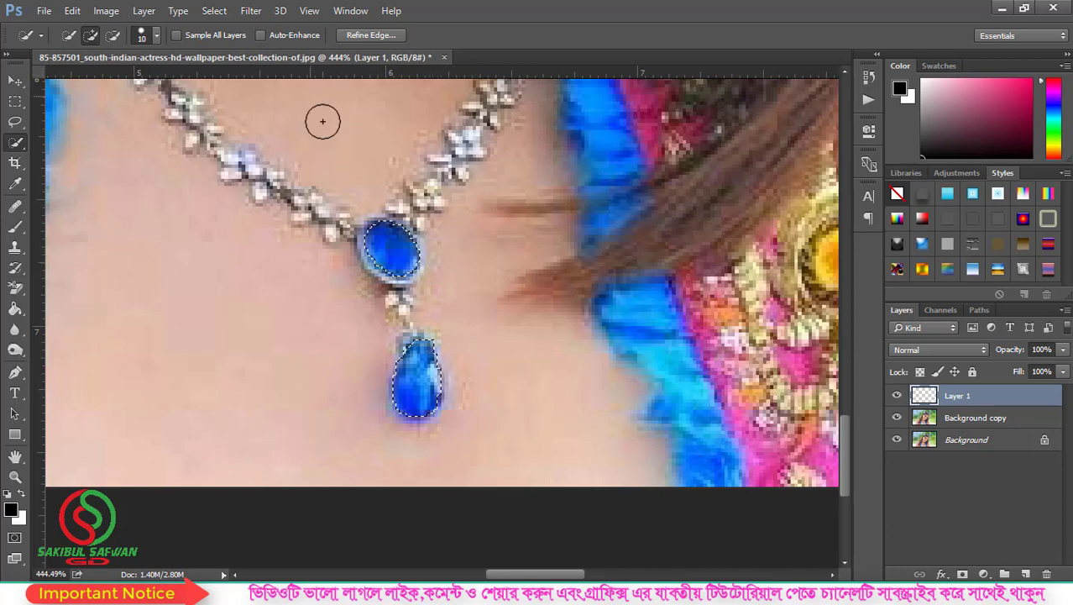
Try Hue/Saturation, dismiss the empty-selection error, and remove the empty Layer 1.
left_click(107, 11)
mouse_move(130, 50)
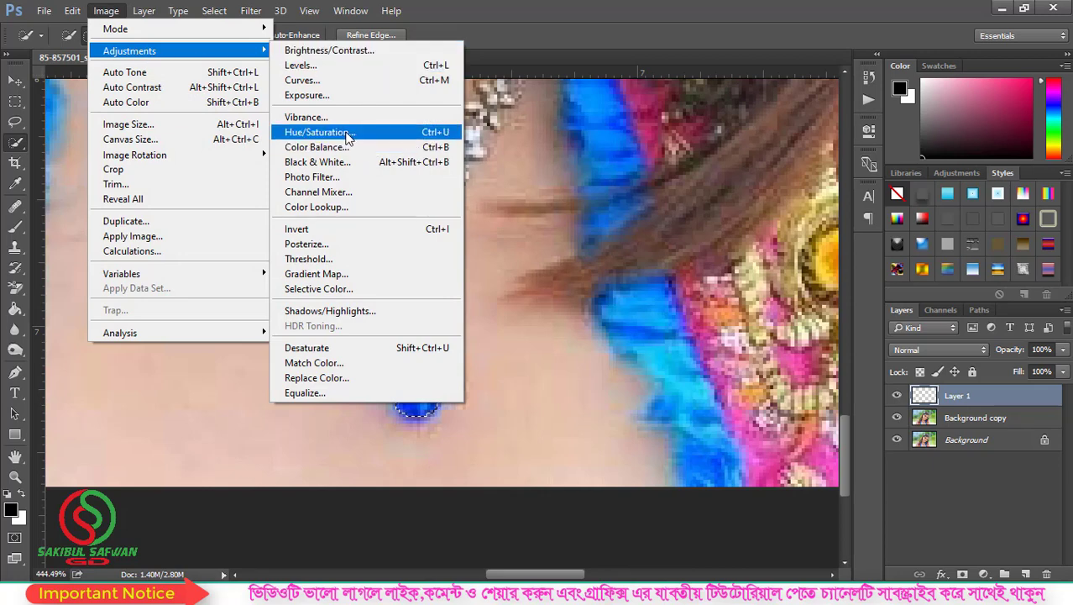
left_click(355, 136)
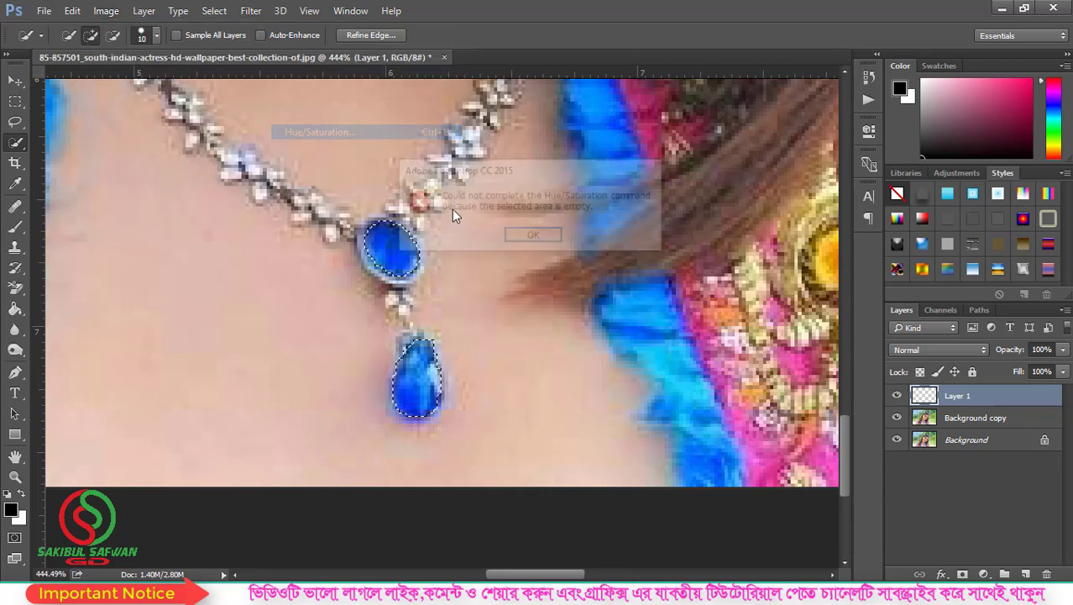
left_click(534, 236)
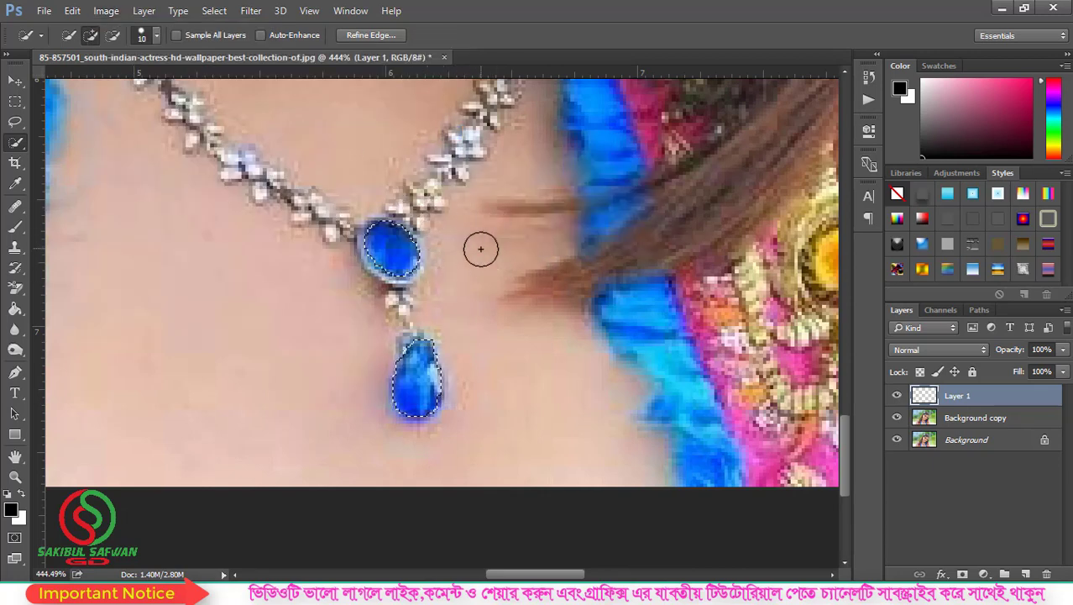
left_click(994, 418)
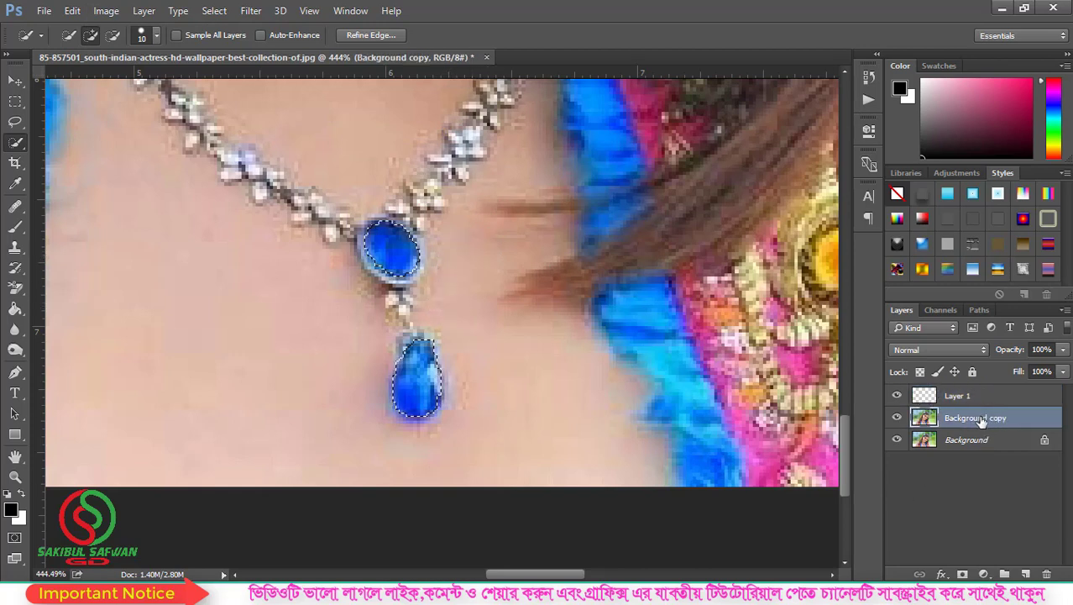
left_click(966, 396)
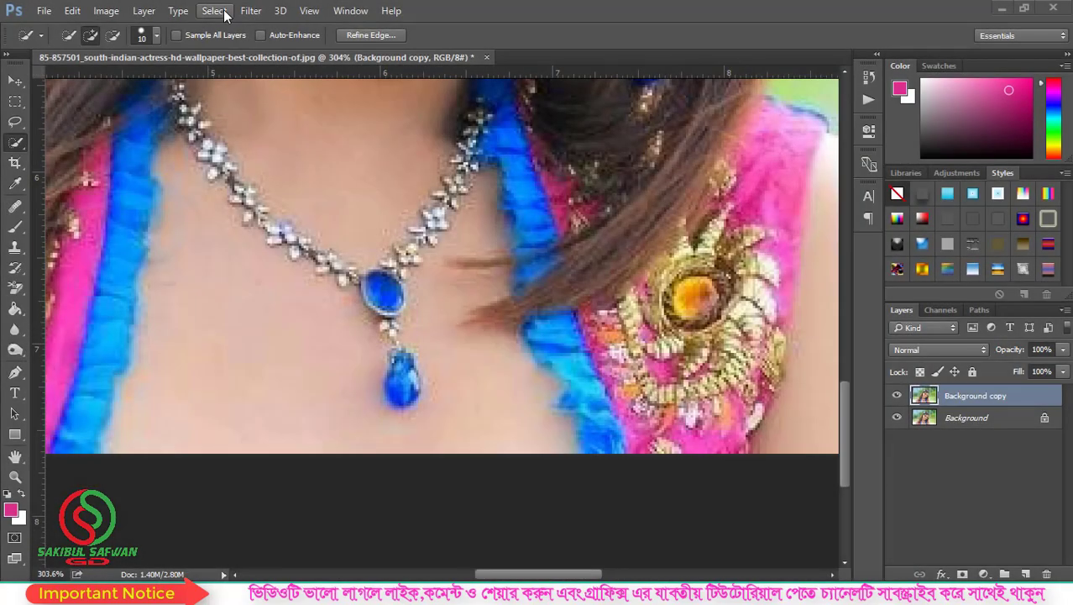
Open Hue/Saturation and trial-shift the Master hue so the gems turn magenta.
left_click(97, 14)
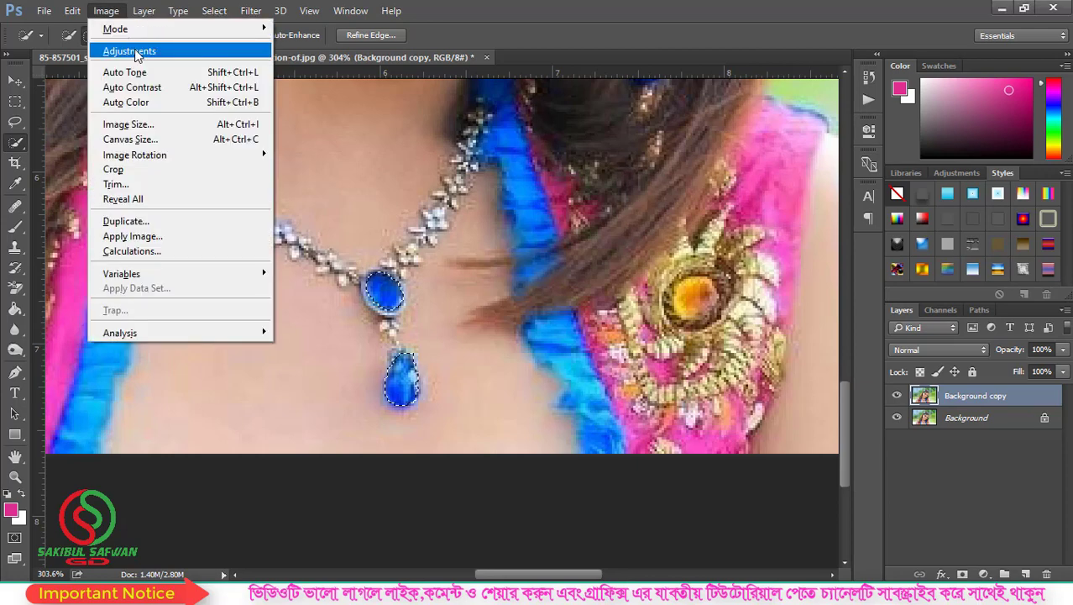
mouse_move(129, 50)
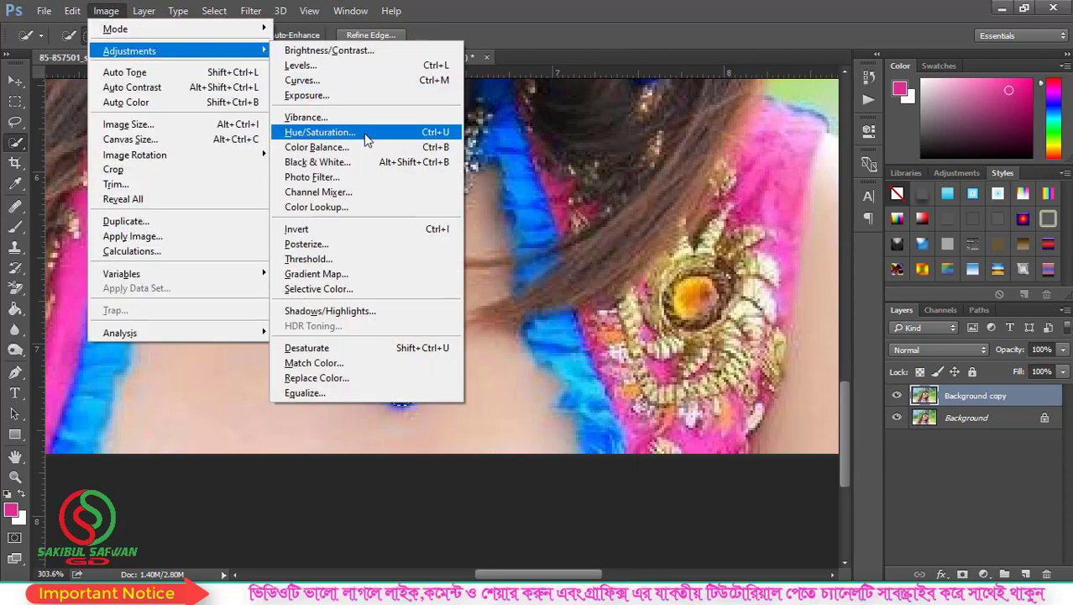
left_click(398, 140)
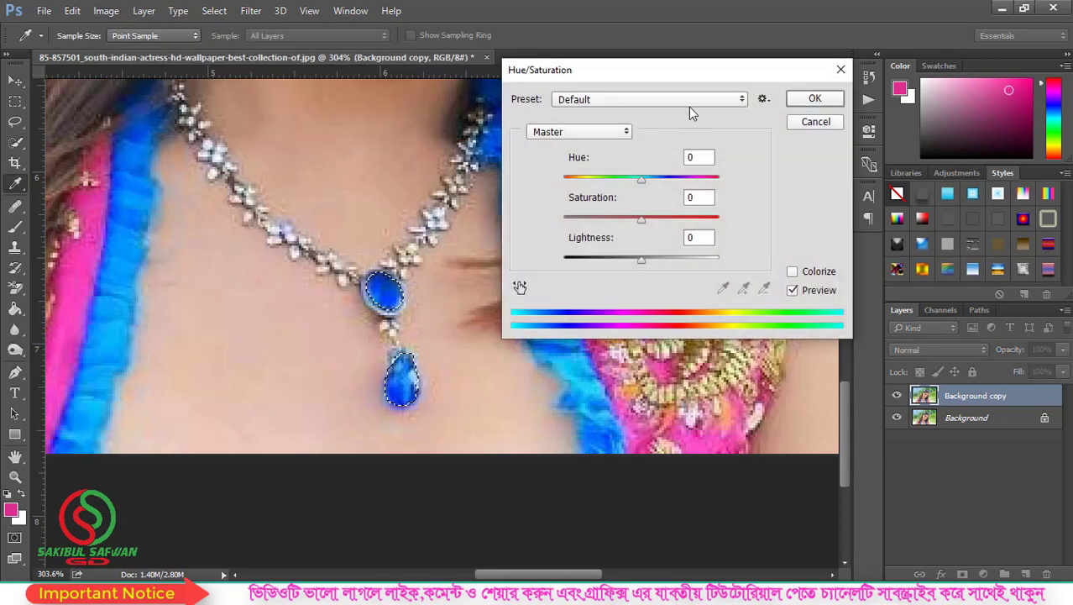
left_click_drag(638, 69, 685, 123)
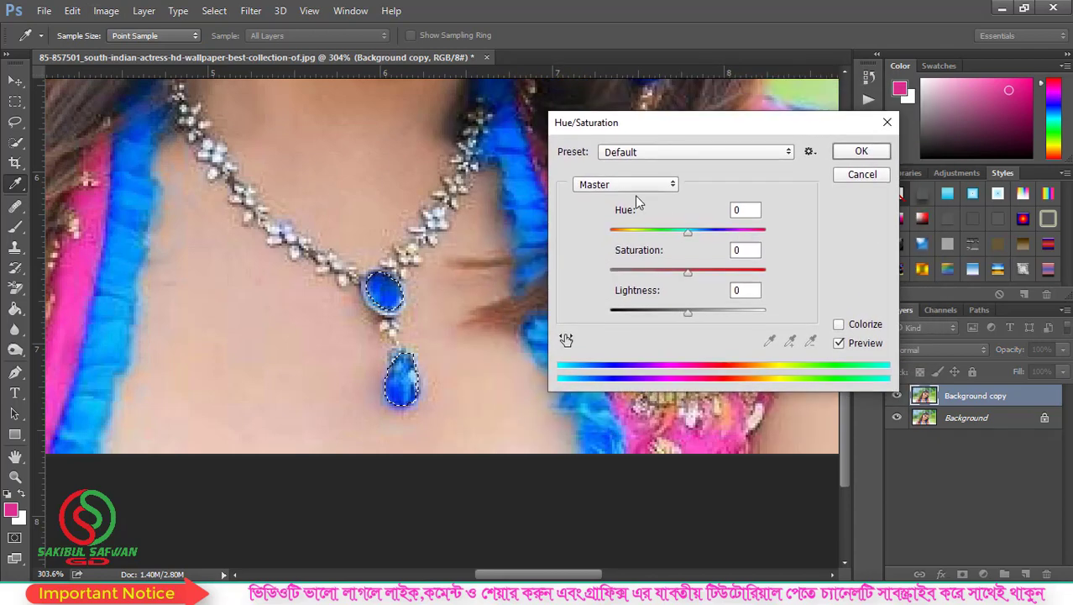
left_click(634, 187)
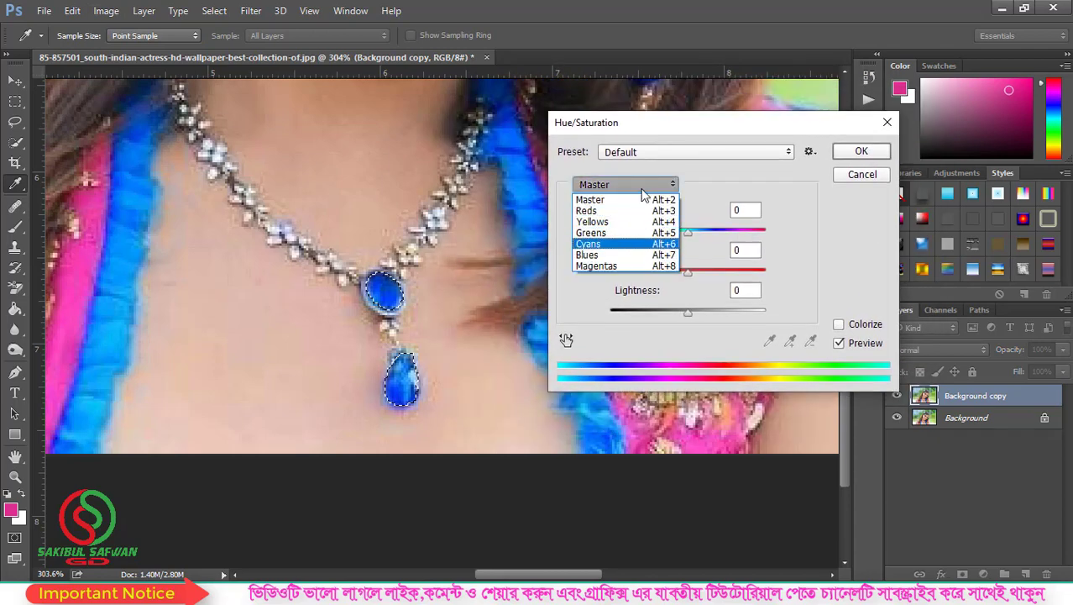
left_click(678, 193)
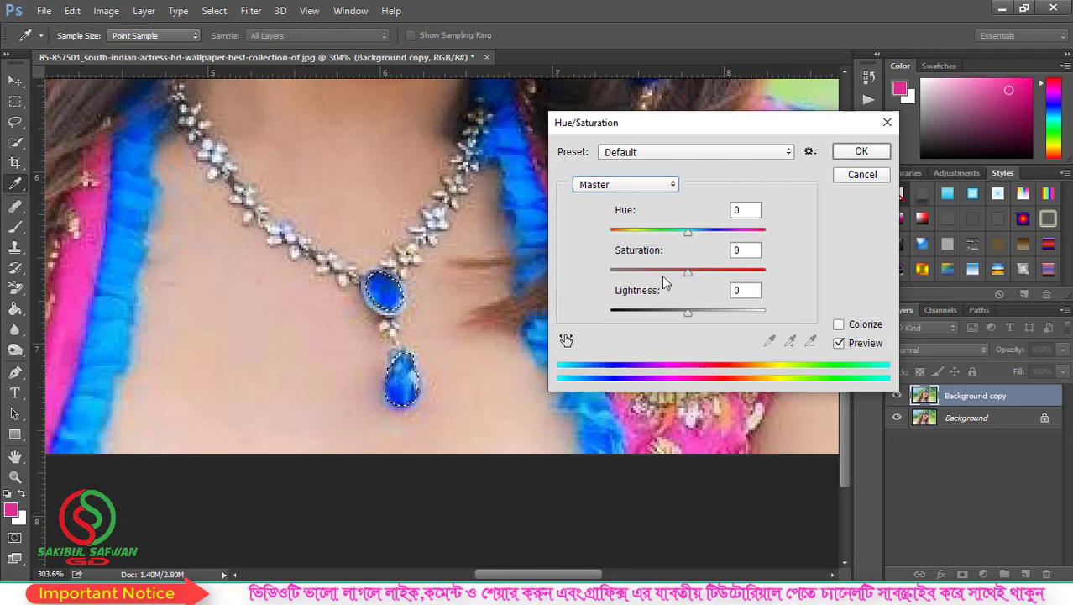
mouse_move(688, 239)
left_mouse_down()
mouse_move(742, 244)
mouse_move(669, 239)
left_mouse_up()
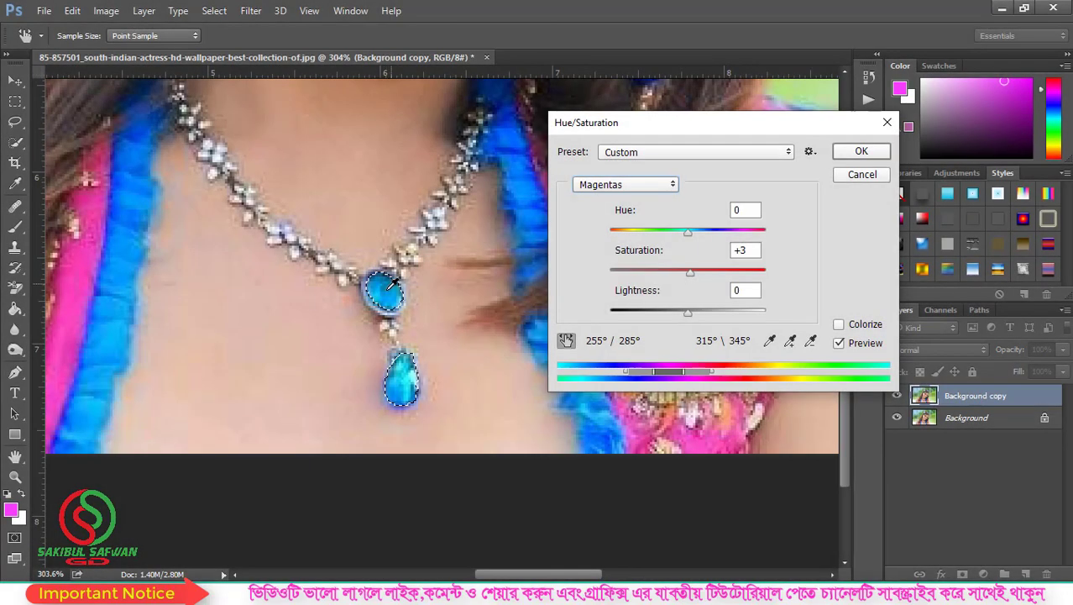
Experiment with Blues saturation, lightness (+52) and hue, then cancel the adjustment.
left_click(385, 287)
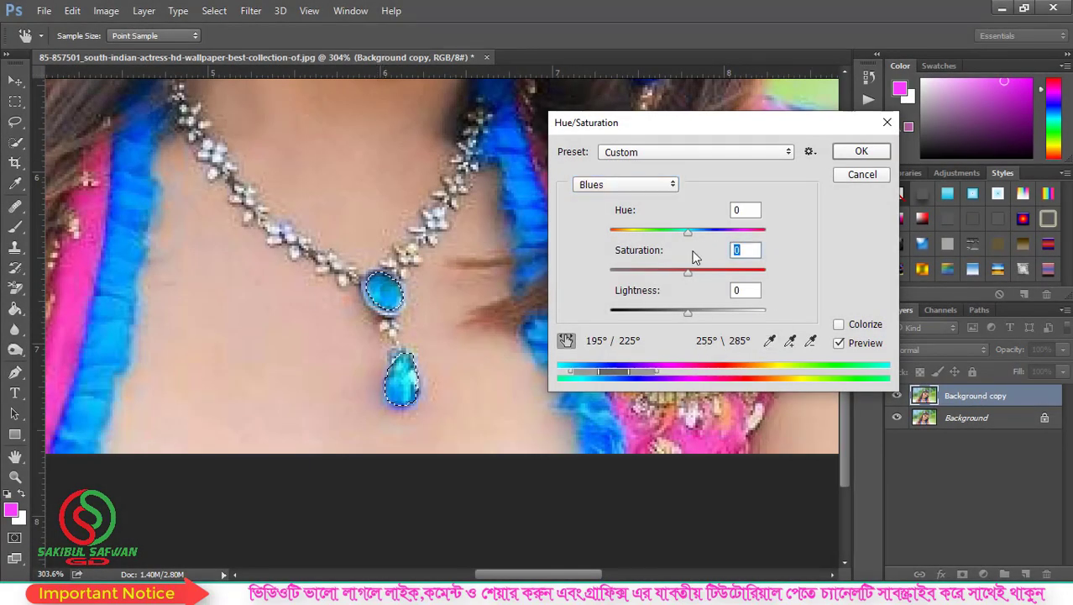
mouse_move(732, 282)
left_mouse_down()
mouse_move(671, 286)
mouse_move(744, 287)
left_mouse_up()
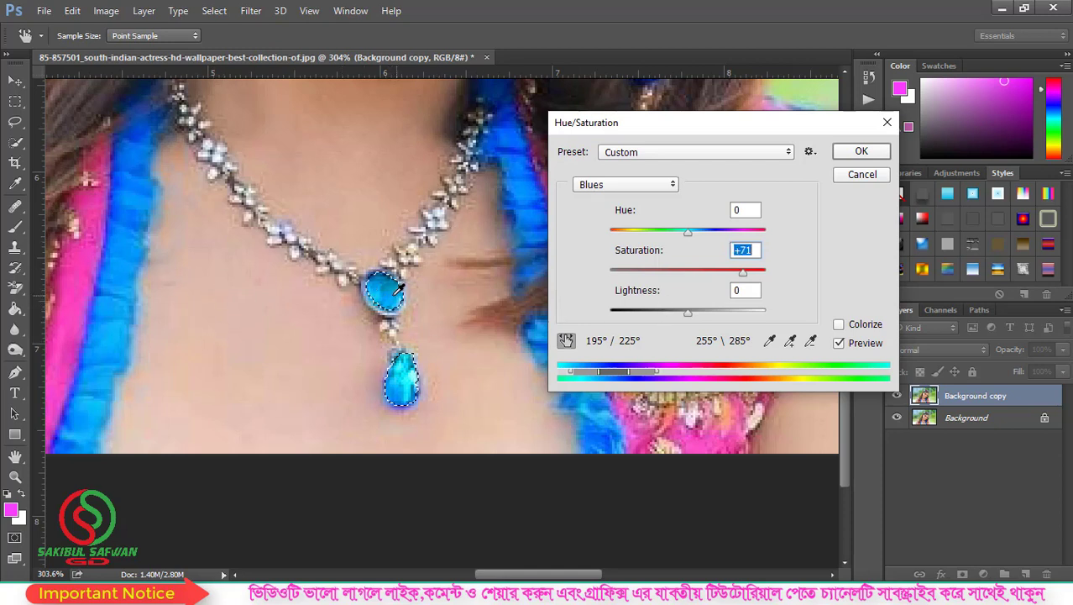
left_click(383, 295)
left_click_drag(687, 311, 692, 312)
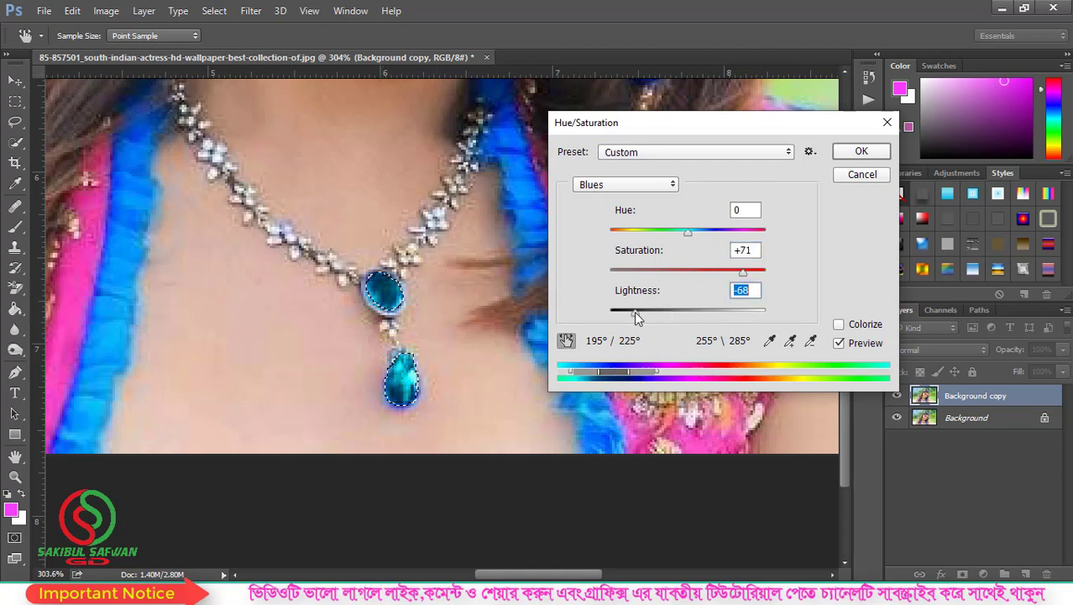
left_click_drag(690, 320, 689, 322)
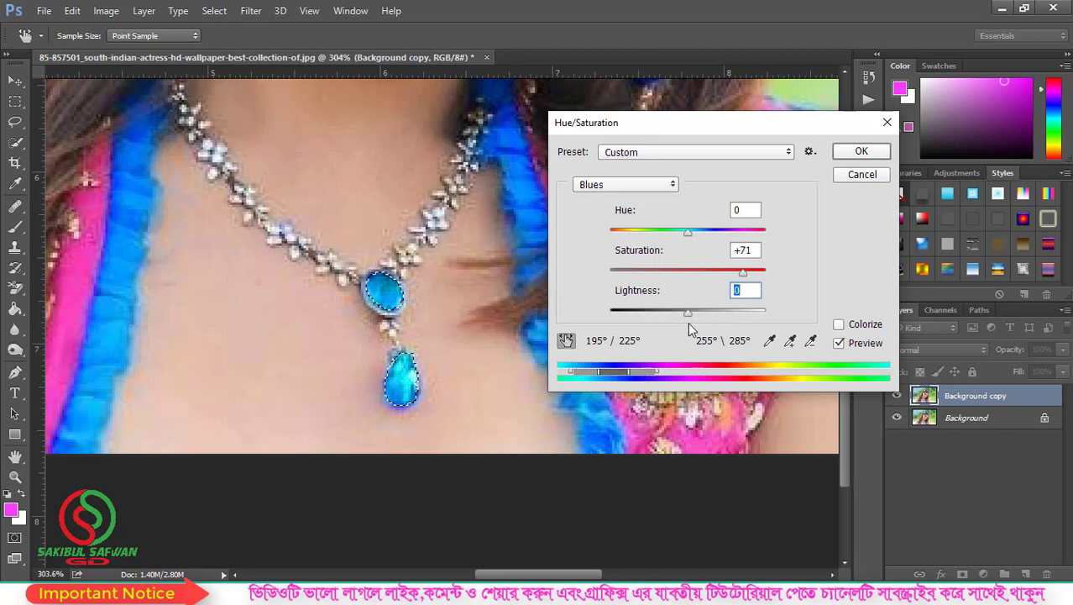
left_click_drag(743, 272, 678, 274)
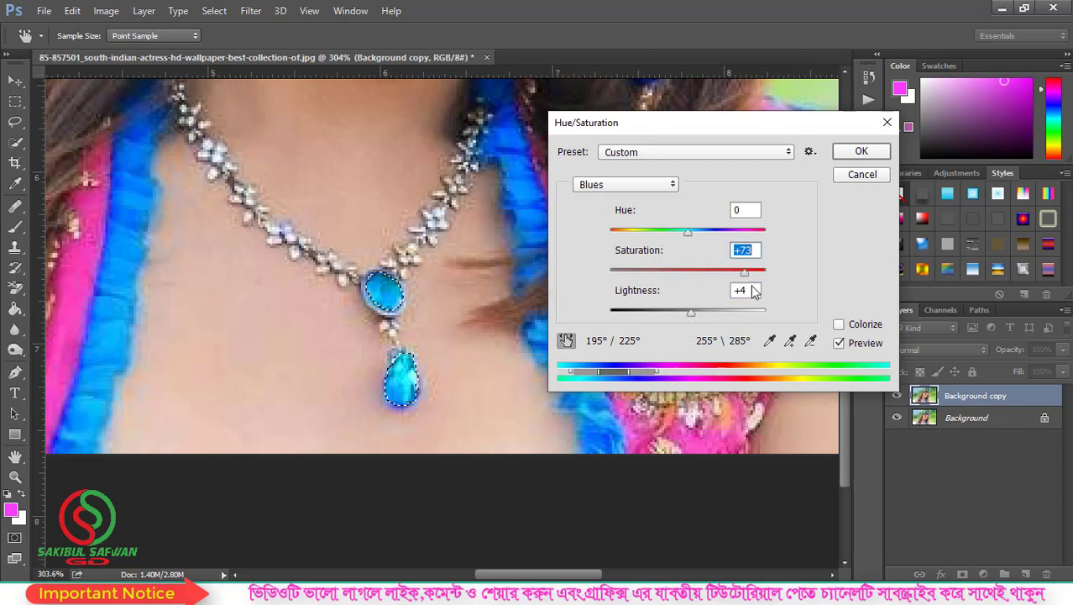
left_click_drag(702, 310, 727, 313)
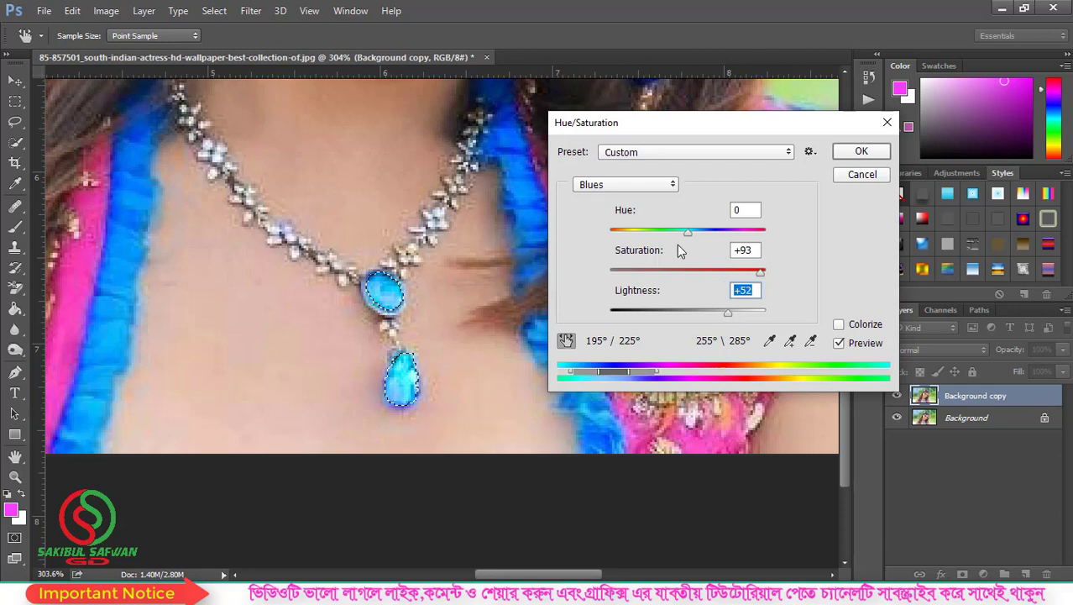
mouse_move(689, 233)
left_mouse_down()
mouse_move(682, 252)
mouse_move(615, 250)
mouse_move(753, 255)
mouse_move(746, 249)
left_mouse_up()
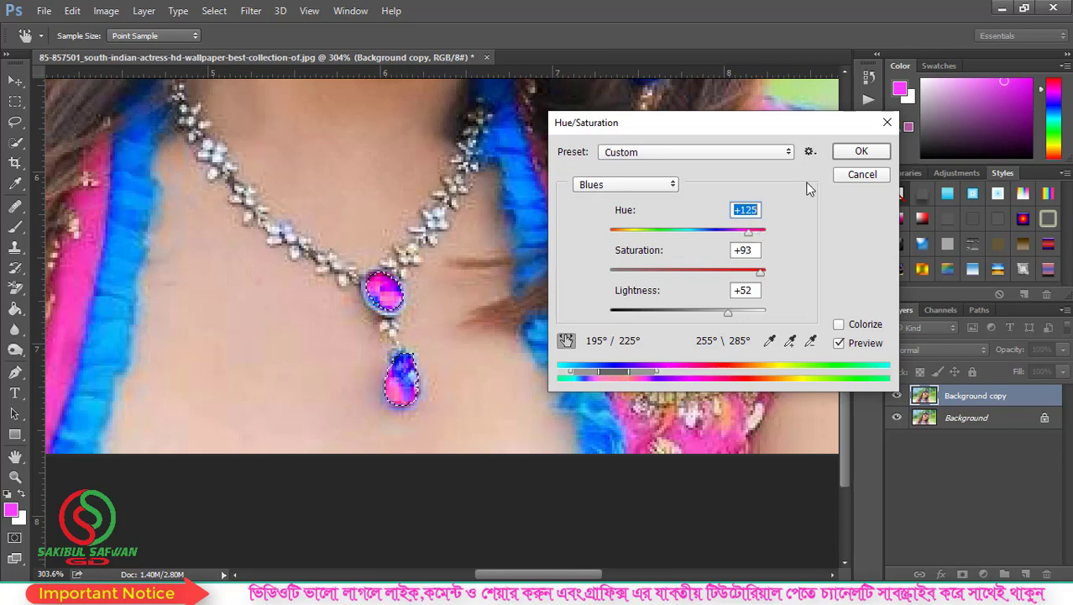
left_click(862, 173)
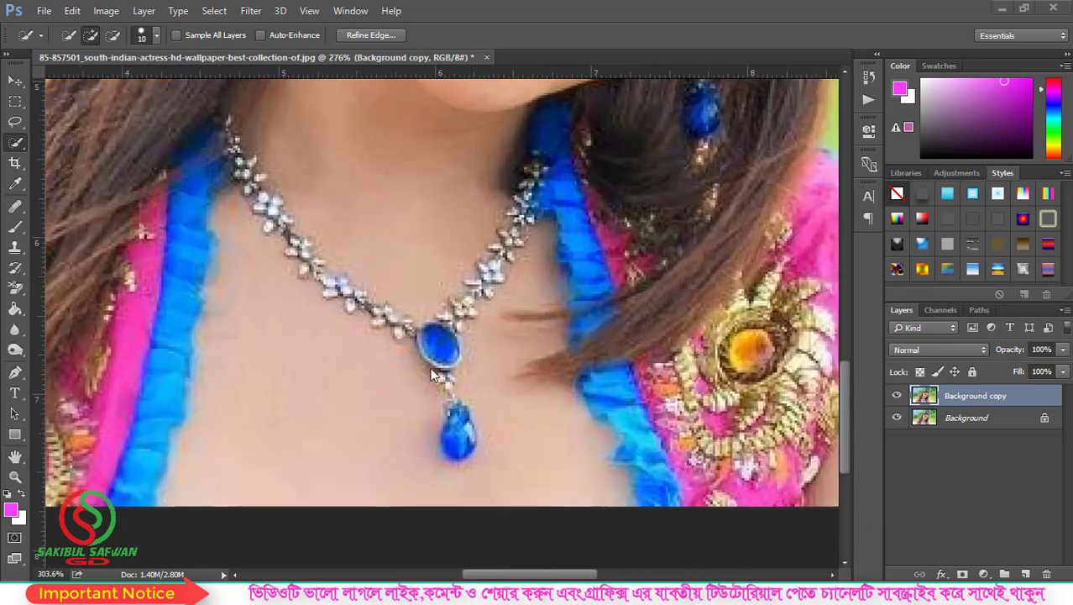
Quick-select the oval and drop blue pendant jewels together.
scroll(430, 367, "up", 3)
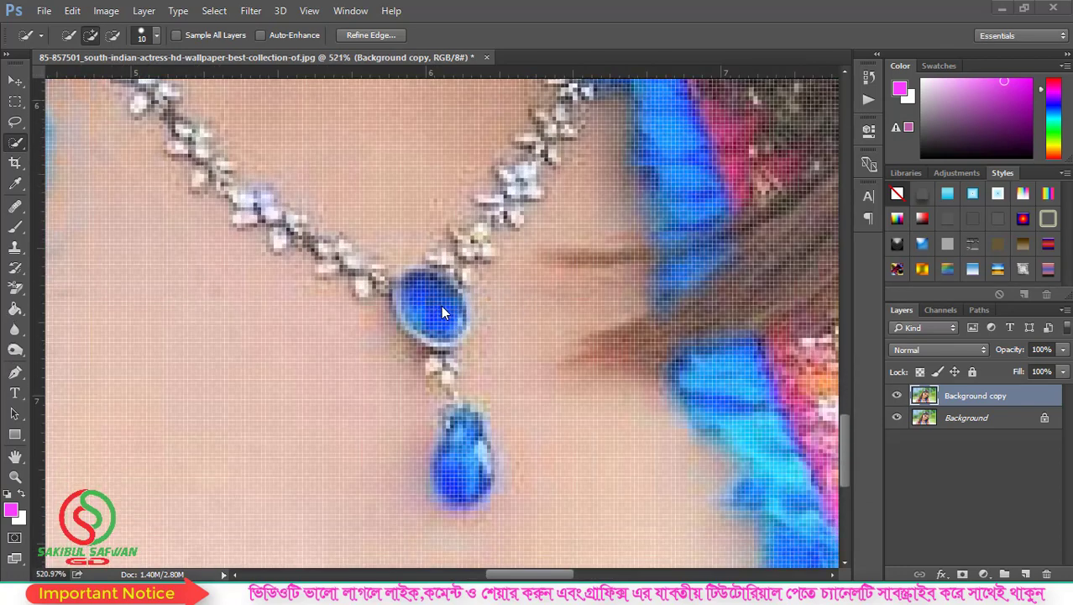
scroll(453, 319, "down", 2)
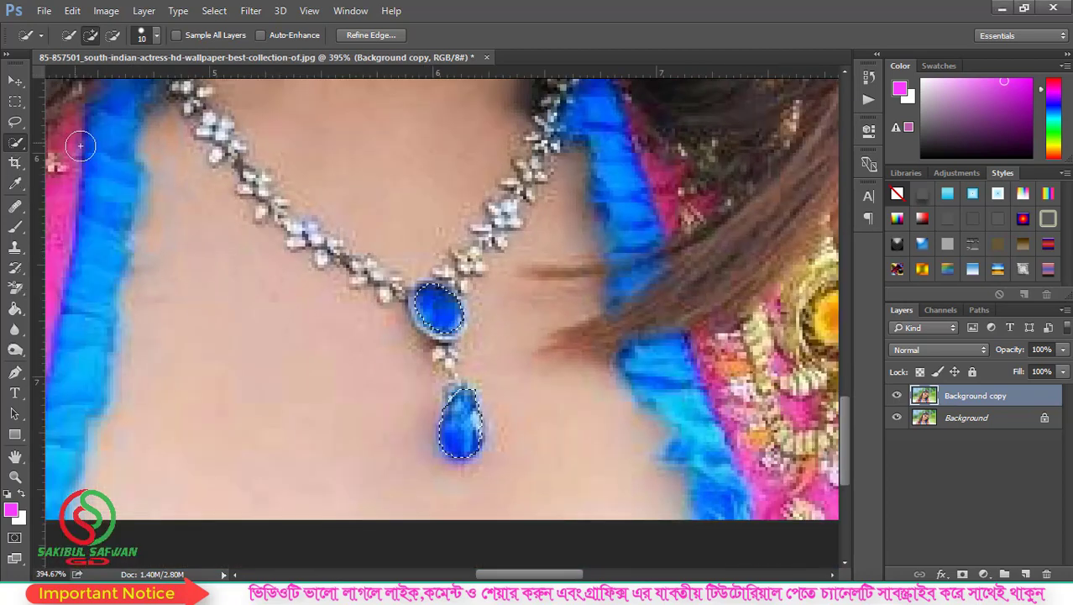
left_click(441, 306)
left_click(460, 411)
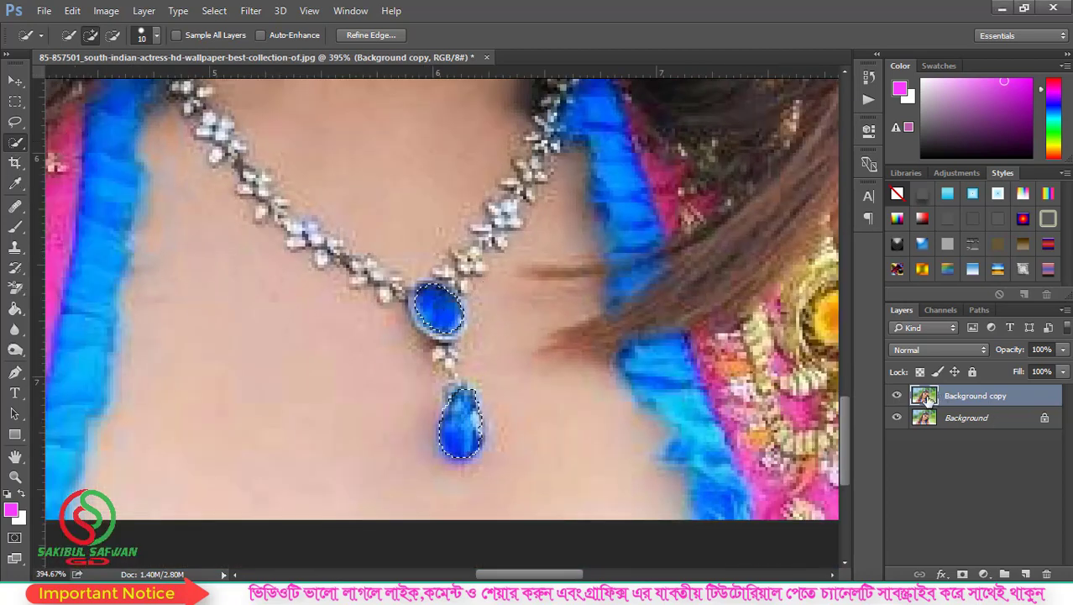
left_click(106, 10)
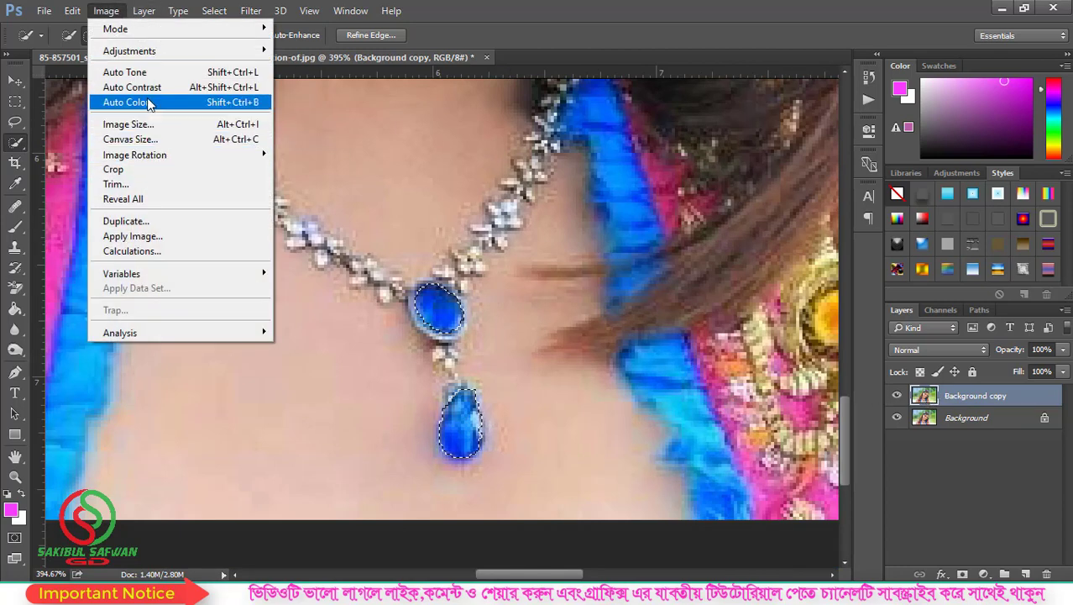
mouse_move(131, 51)
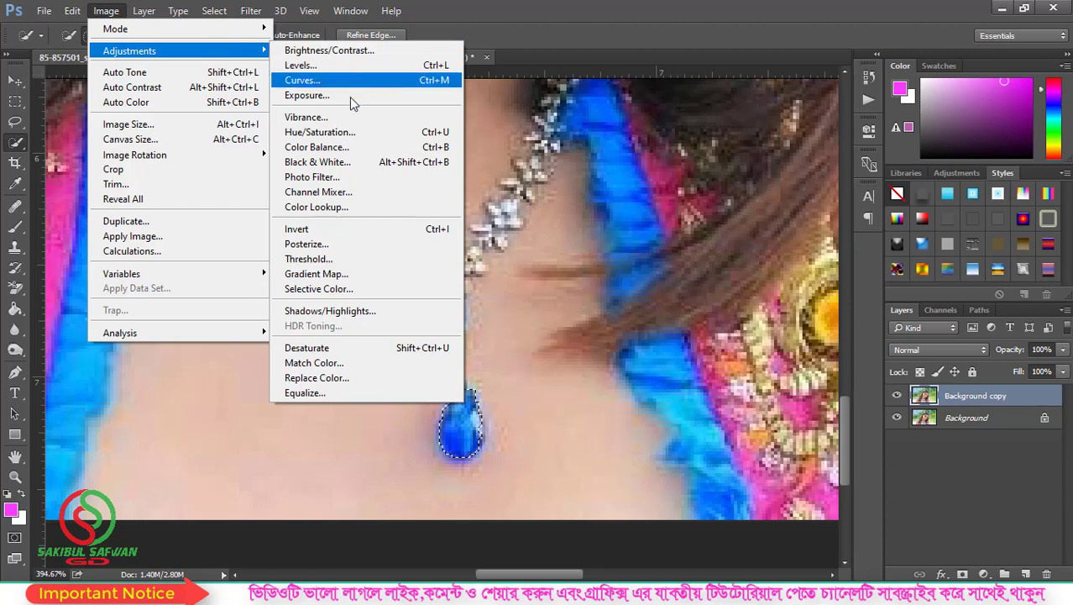
Recolour the selected gems red with Hue +145, Saturation +70 and Lightness +14.
left_click(334, 136)
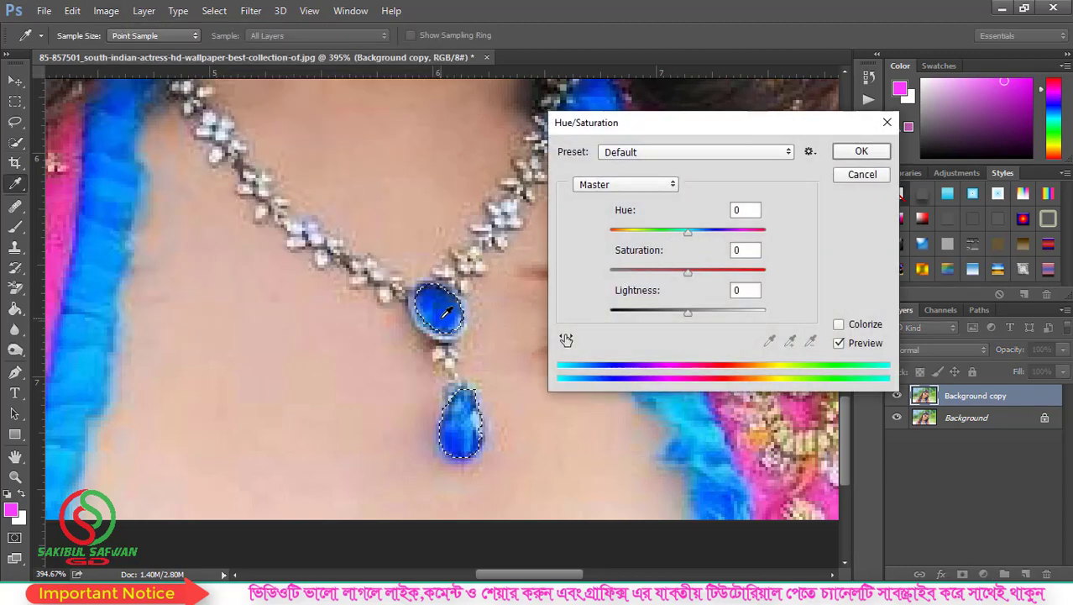
left_click(435, 291)
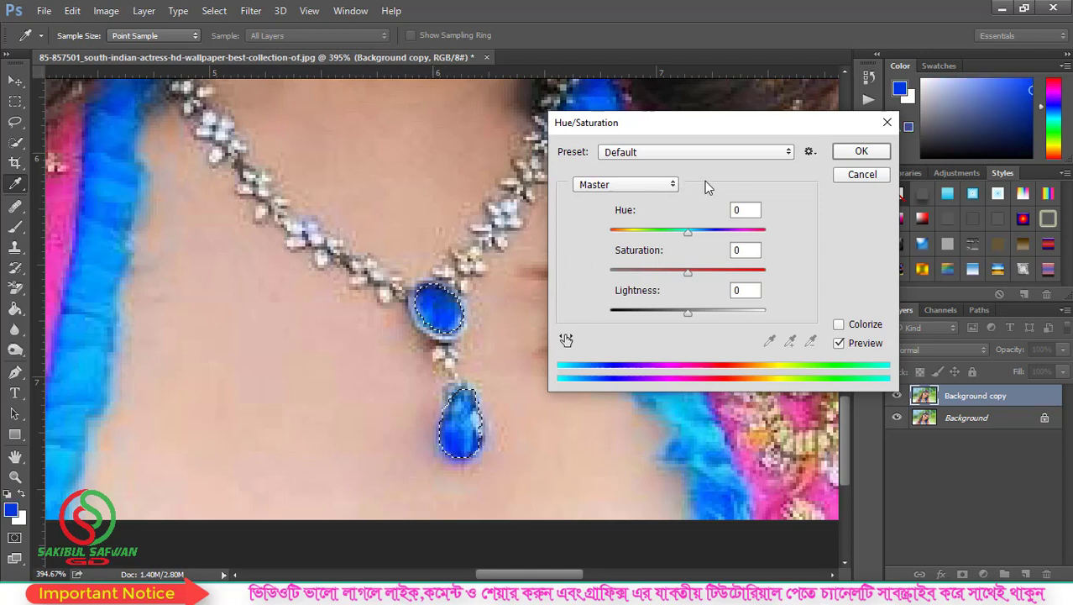
mouse_move(691, 232)
left_mouse_down()
mouse_move(716, 235)
mouse_move(623, 235)
mouse_move(713, 235)
mouse_move(733, 241)
mouse_move(630, 235)
mouse_move(760, 251)
mouse_move(719, 277)
mouse_move(661, 273)
mouse_move(753, 271)
left_mouse_up()
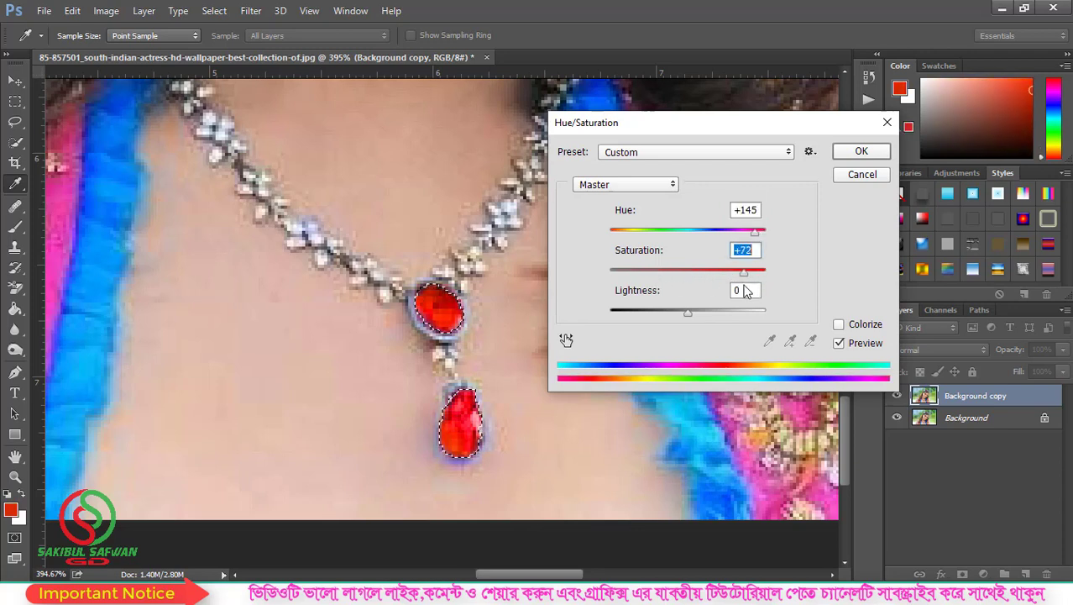
mouse_move(689, 316)
left_mouse_down()
mouse_move(734, 313)
mouse_move(687, 316)
mouse_move(698, 315)
left_mouse_up()
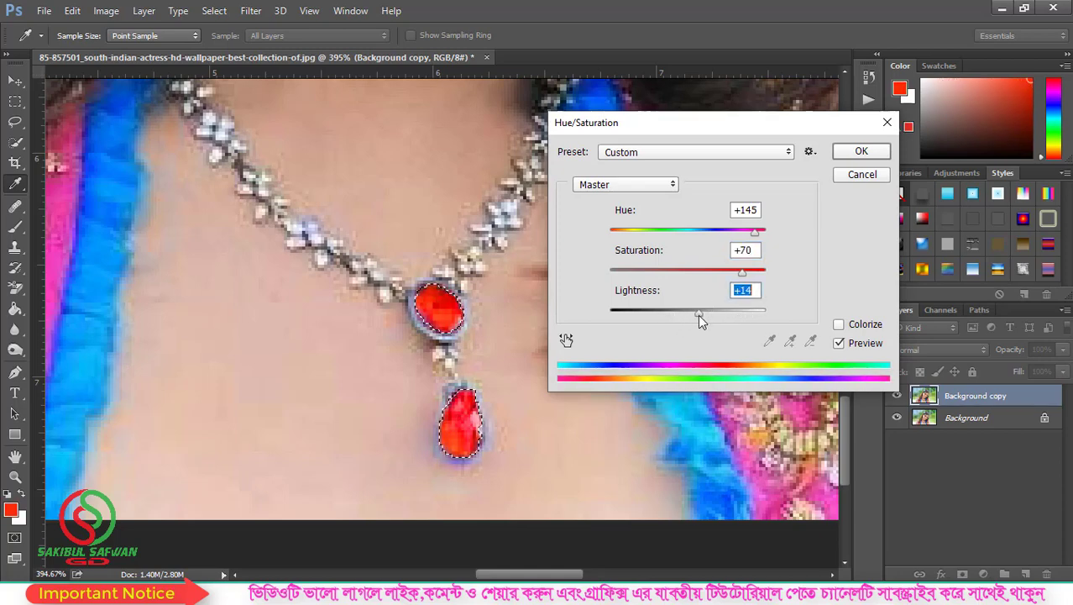
left_click(848, 156)
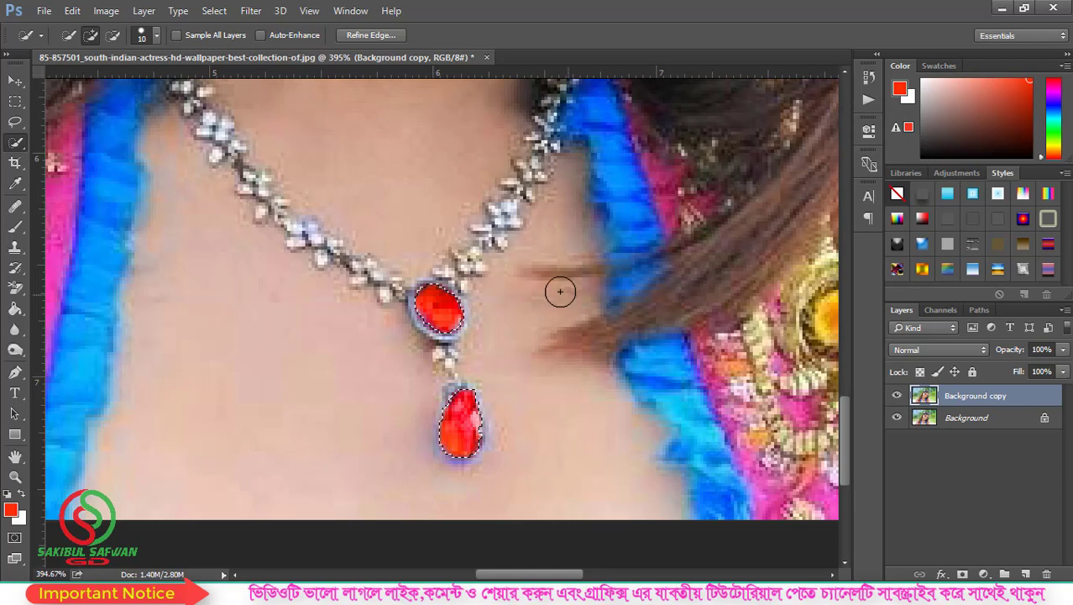
Deselect the red gems and zoom in on the smiling lips.
key("ctrl+d")
scroll(559, 288, "down", 1)
scroll(479, 295, "down", 2)
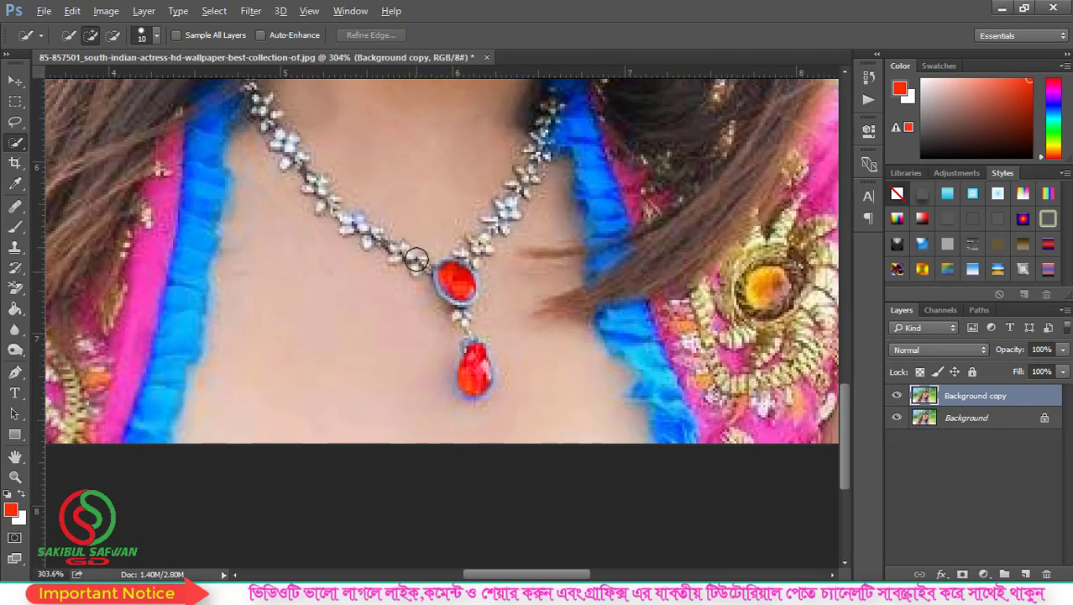
scroll(480, 317, "up", 2)
scroll(454, 323, "down", 3)
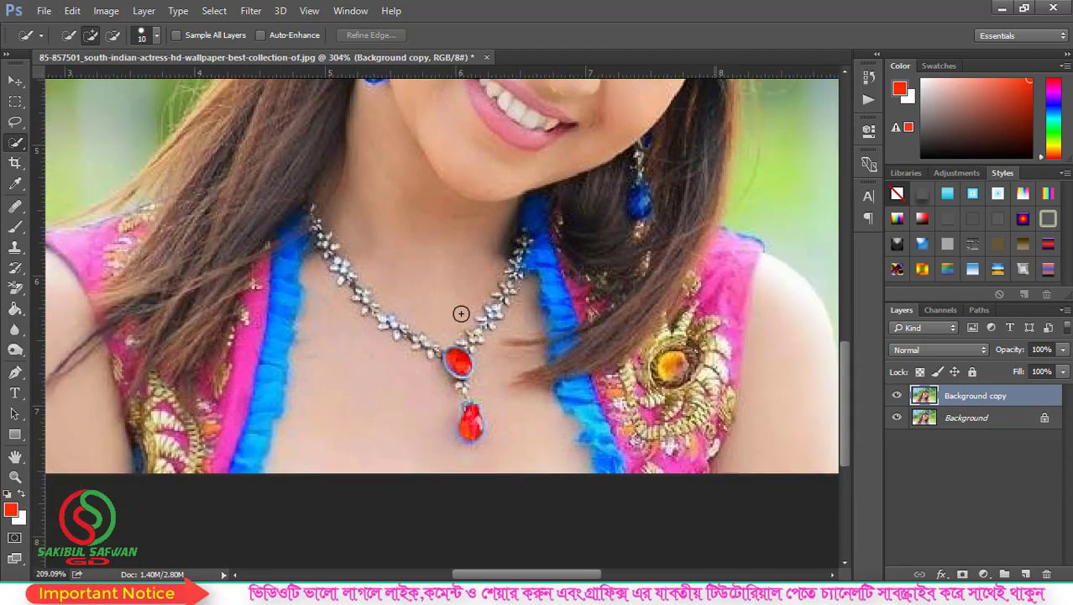
scroll(462, 311, "up", 2)
scroll(470, 297, "up", 2)
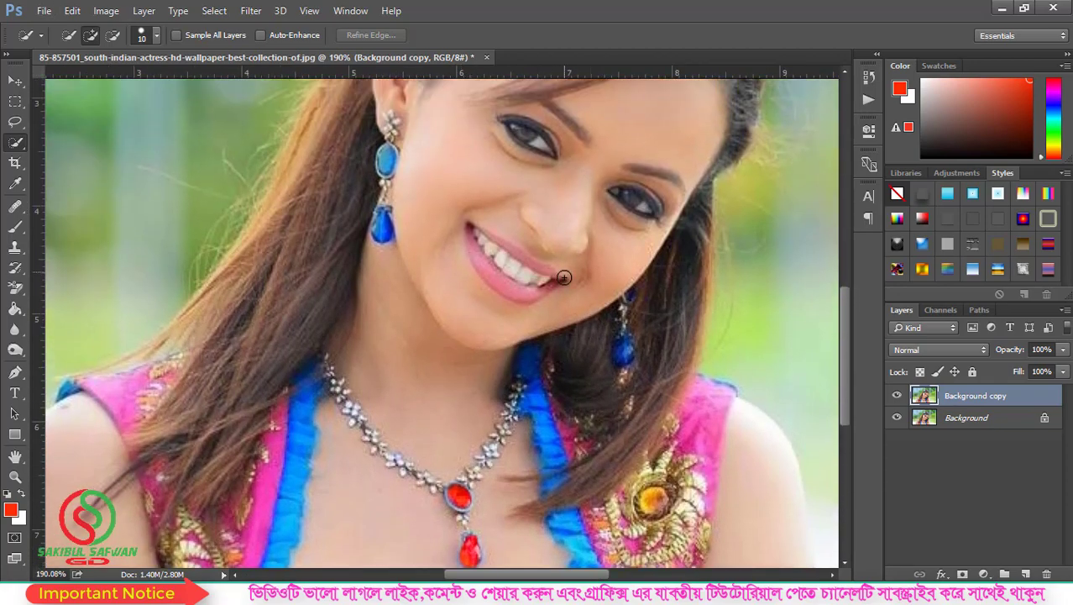
scroll(500, 274, "up", 1)
scroll(494, 273, "up", 3)
scroll(485, 272, "up", 3)
scroll(483, 272, "down", 1)
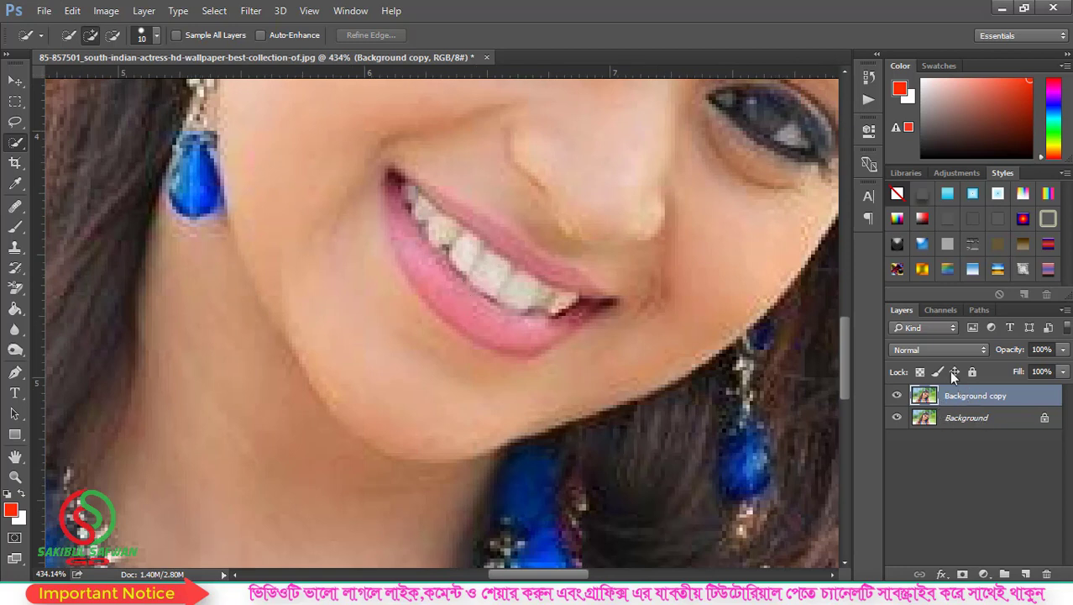
Add a new Layer 1, set the foreground colour to bright blue 002dc4, and select the Brush Tool.
left_click(1025, 573)
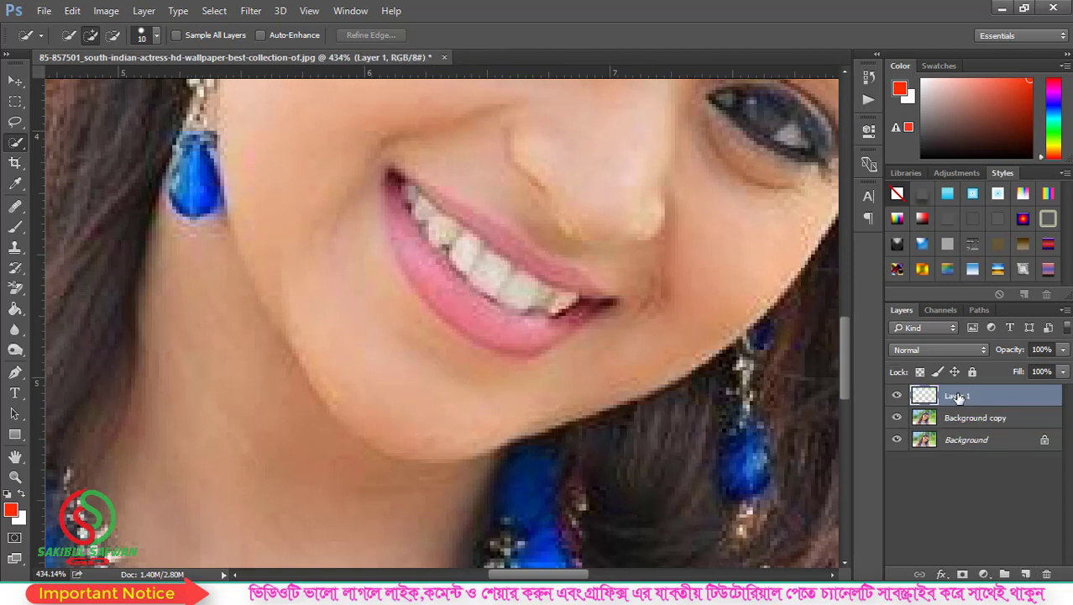
left_click(11, 510)
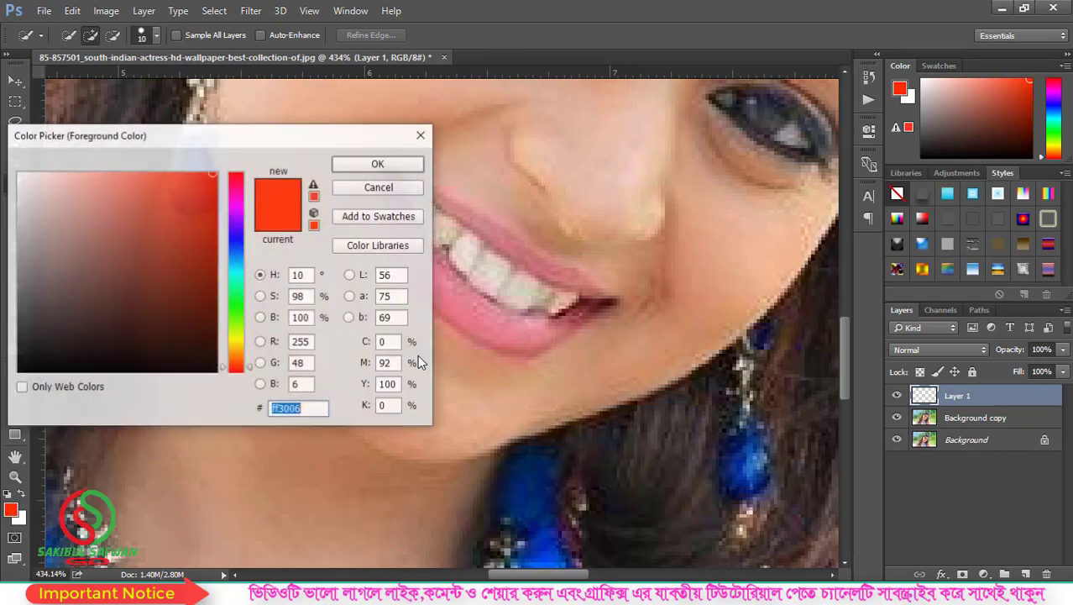
left_click_drag(210, 181, 217, 172)
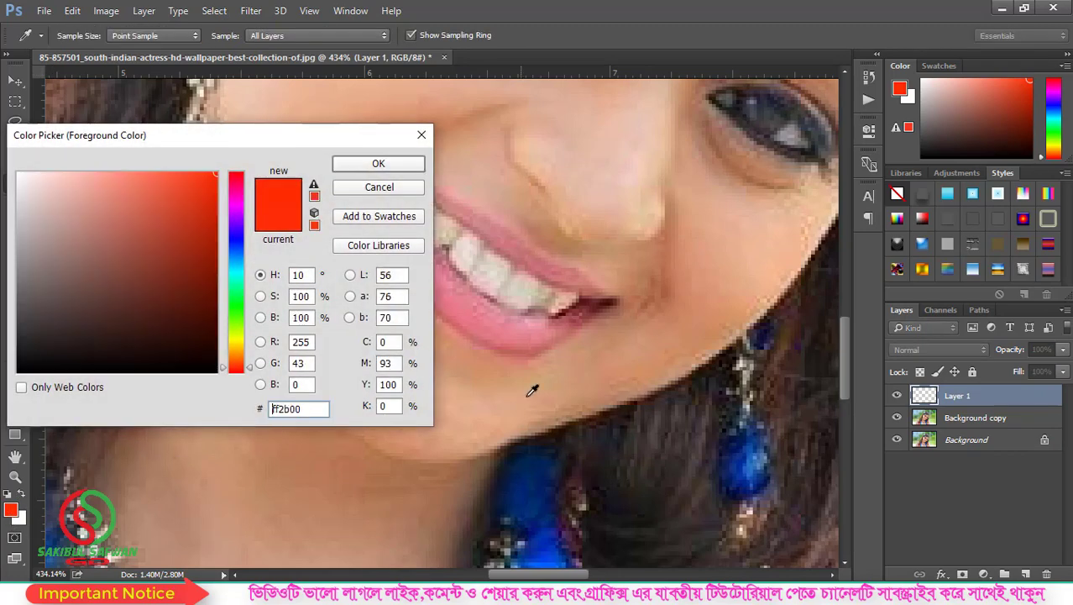
left_click(548, 531)
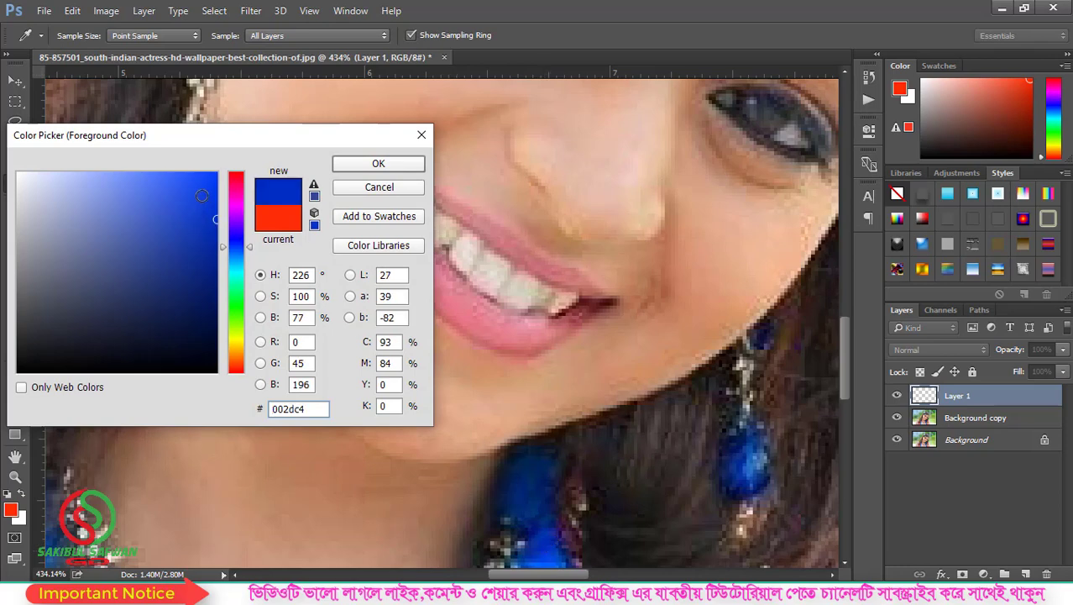
left_click_drag(202, 196, 243, 149)
left_click(379, 163)
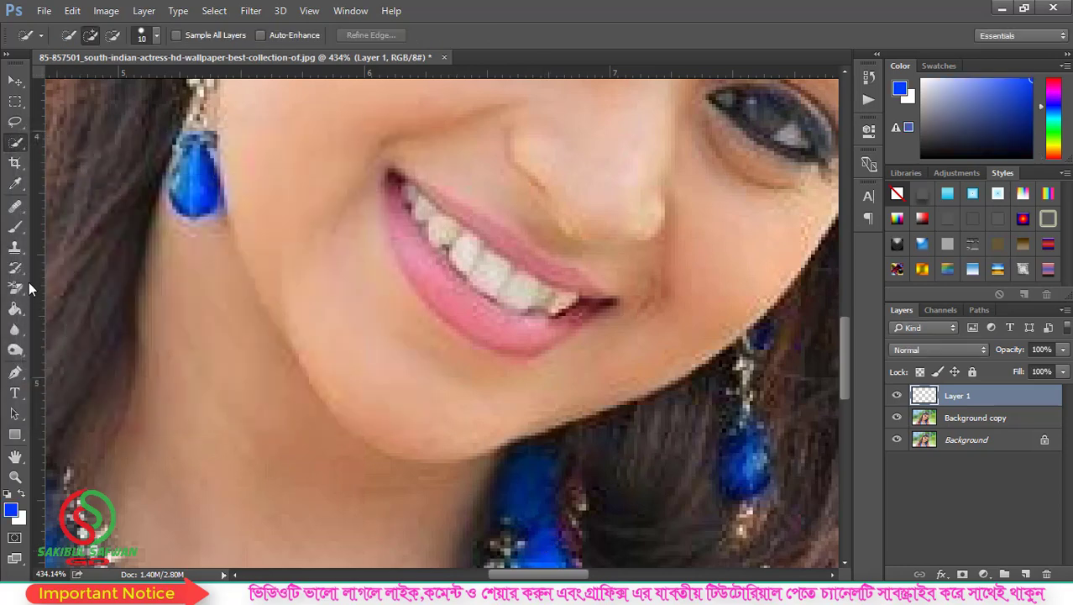
right_click(15, 226)
left_click(67, 225)
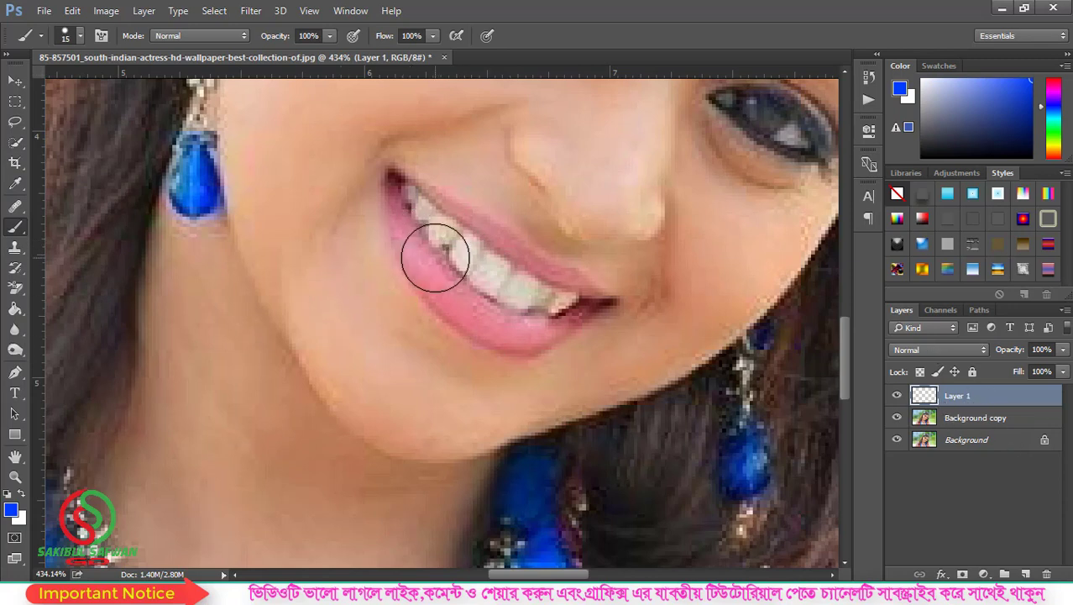
Paint the upper and lower lips solid blue with a size-8 brush.
key("bracketleft")
key("bracketleft")
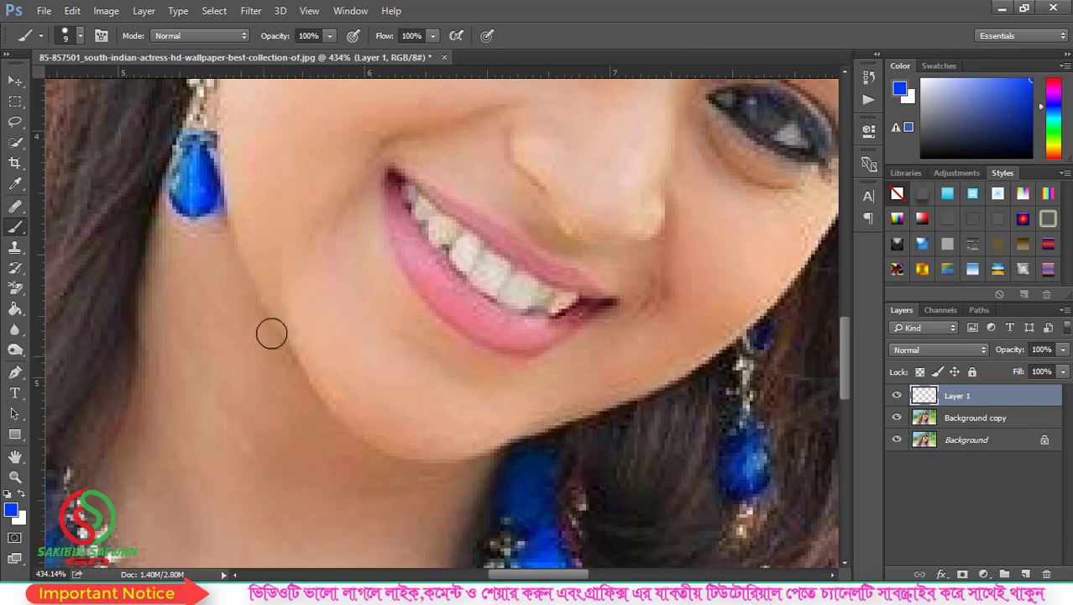
key("bracketleft")
mouse_move(397, 183)
left_mouse_down()
mouse_move(397, 227)
mouse_move(461, 299)
mouse_move(573, 331)
left_mouse_up()
mouse_move(430, 255)
left_mouse_down()
mouse_move(454, 323)
mouse_move(513, 344)
mouse_move(546, 340)
left_mouse_up()
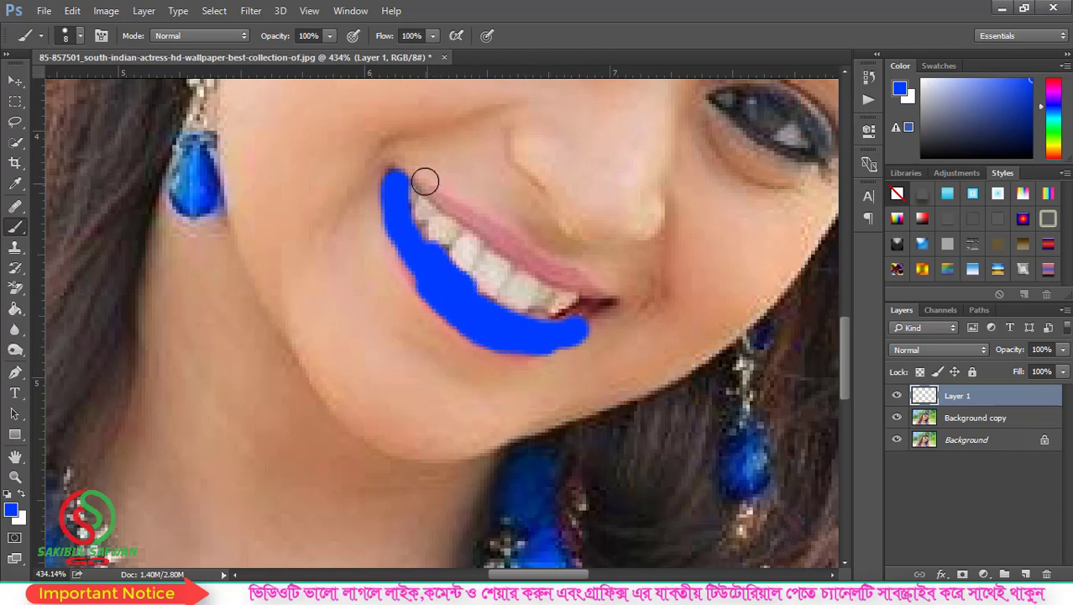
mouse_move(425, 181)
left_mouse_down()
mouse_move(606, 297)
mouse_move(565, 318)
left_mouse_up()
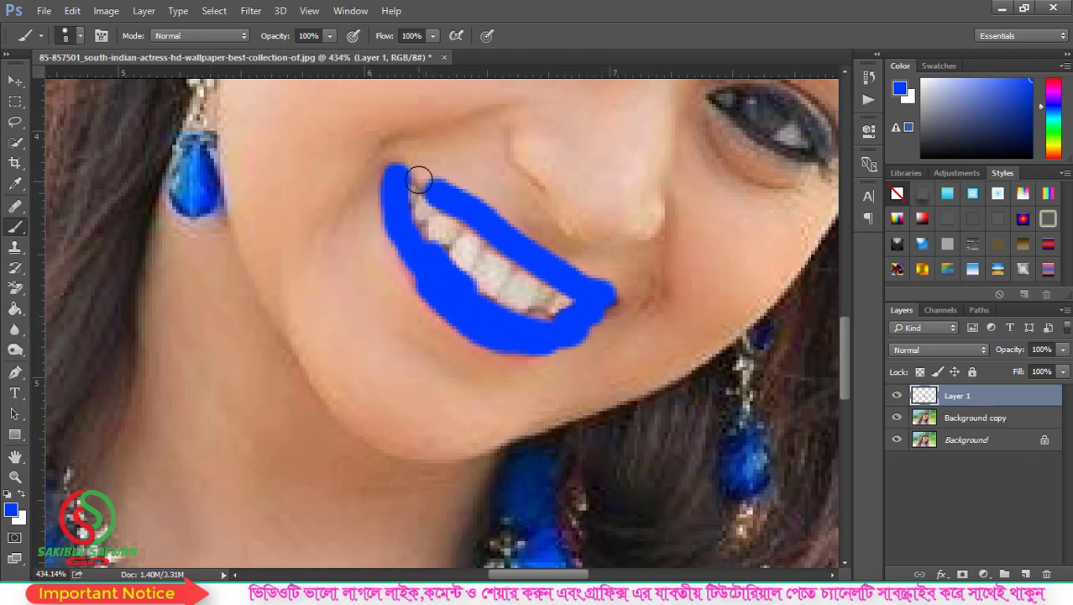
left_click_drag(418, 179, 401, 198)
scroll(427, 242, "down", 3)
scroll(420, 252, "up", 3)
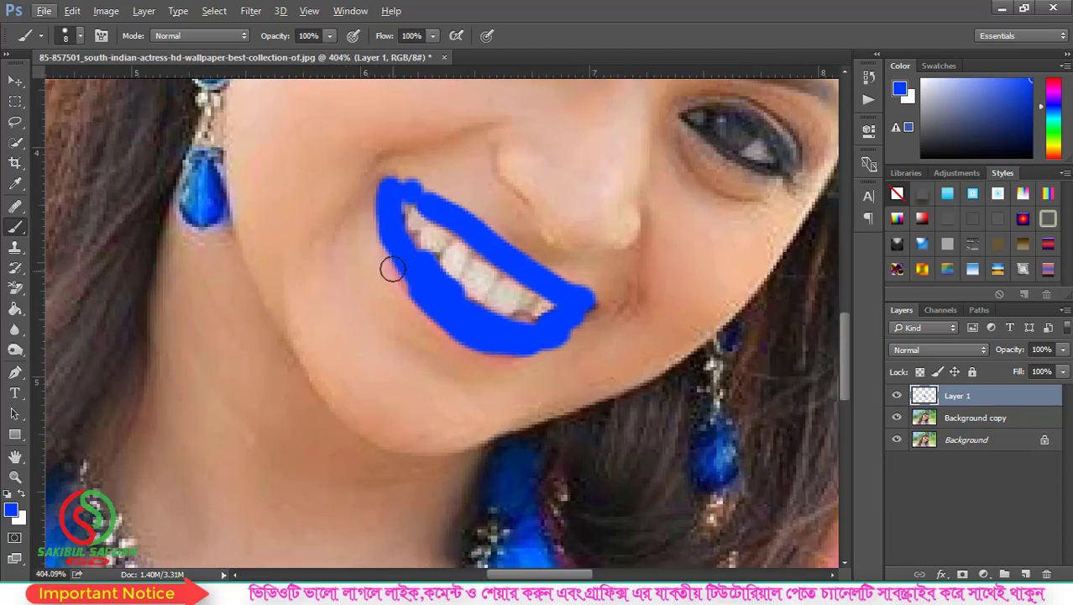
left_click_drag(395, 252, 419, 289)
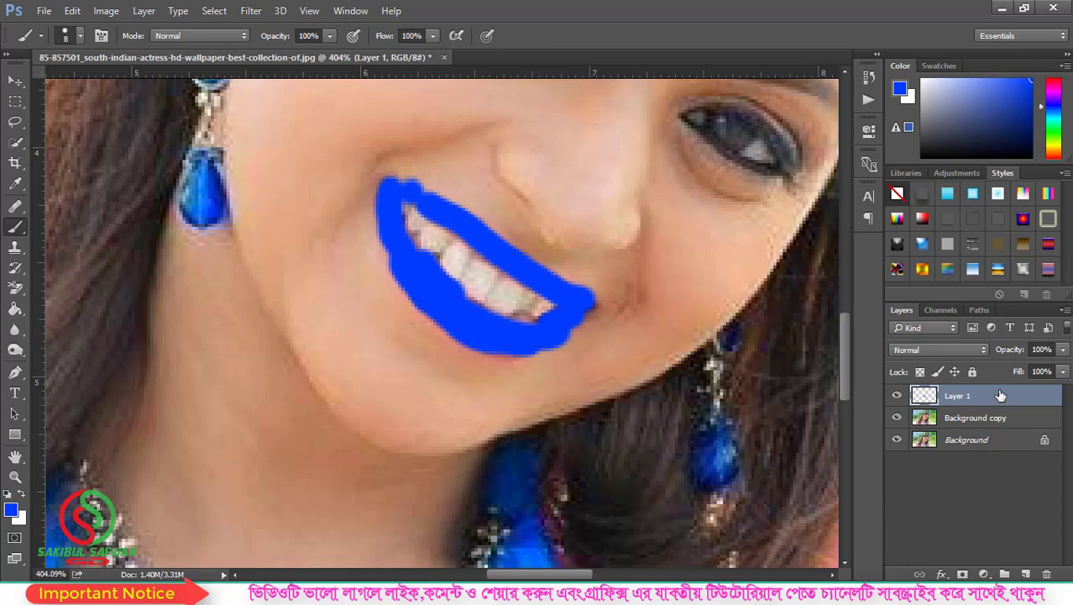
Try Overlay blending on Layer 1, then select the Background copy layer with the Move tool.
left_click(927, 349)
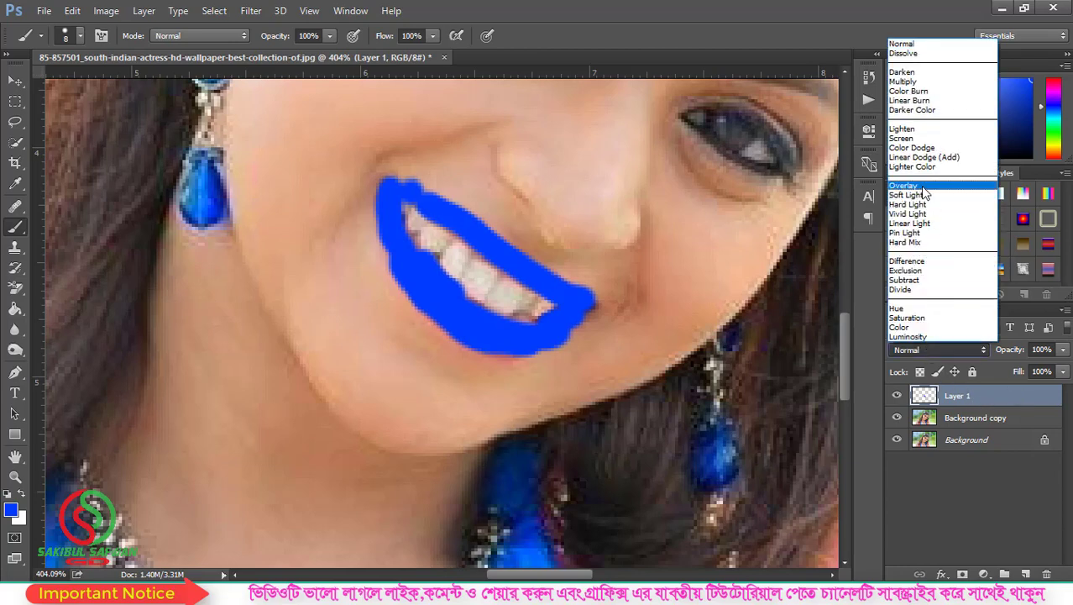
left_click(924, 187)
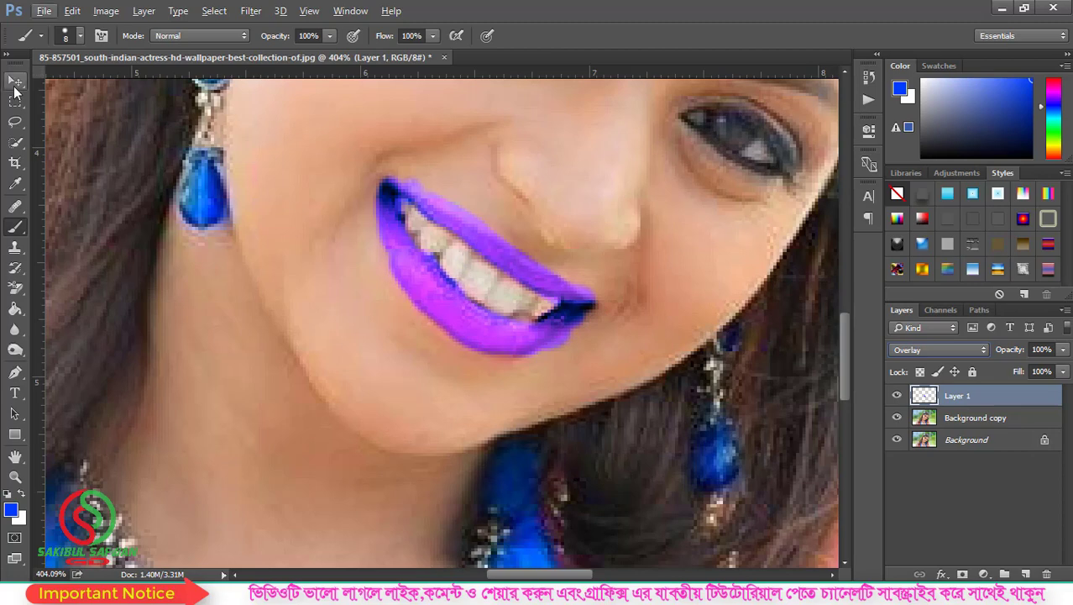
left_click(14, 80)
left_click(232, 249)
scroll(479, 292, "down", 3)
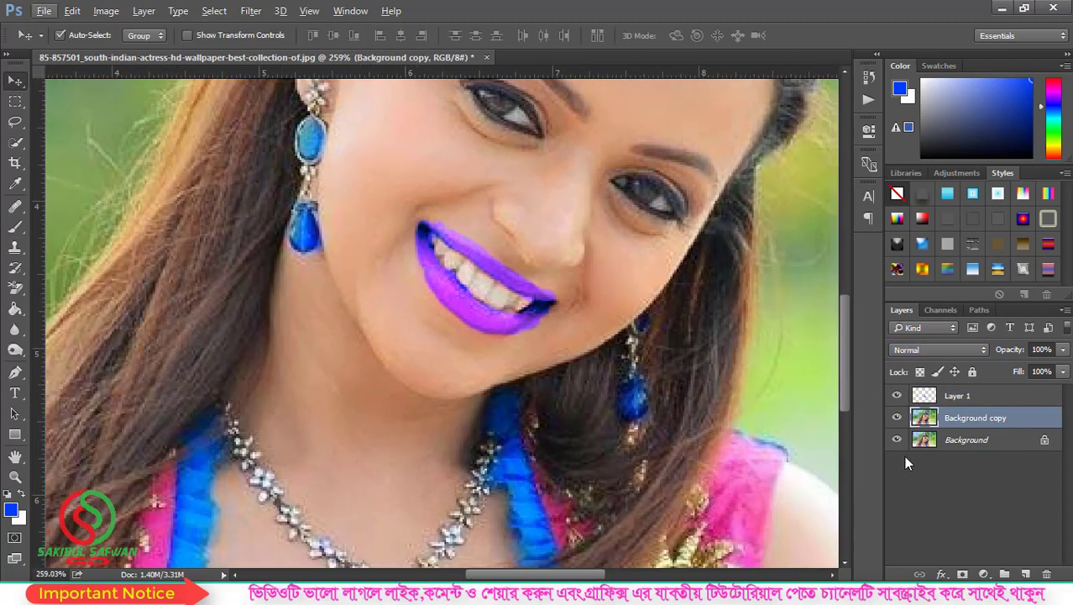
Reselect Layer 1, browse its blend modes, and settle on Overlay for the purple lip tint.
left_click(965, 397)
left_click(929, 350)
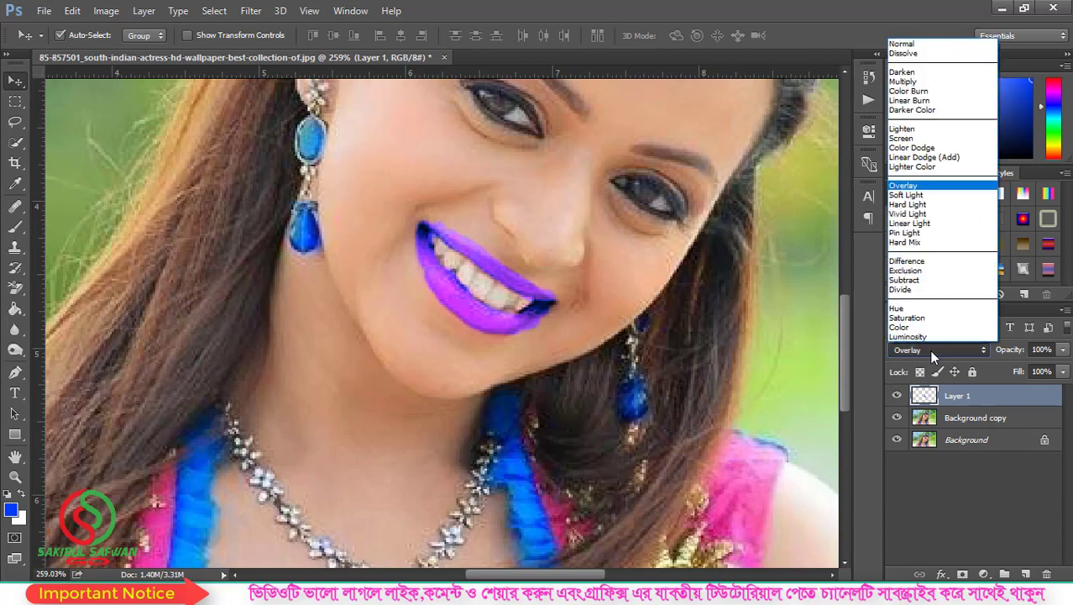
scroll(929, 350, "down", 1)
scroll(929, 349, "down", 2)
scroll(929, 349, "down", 1)
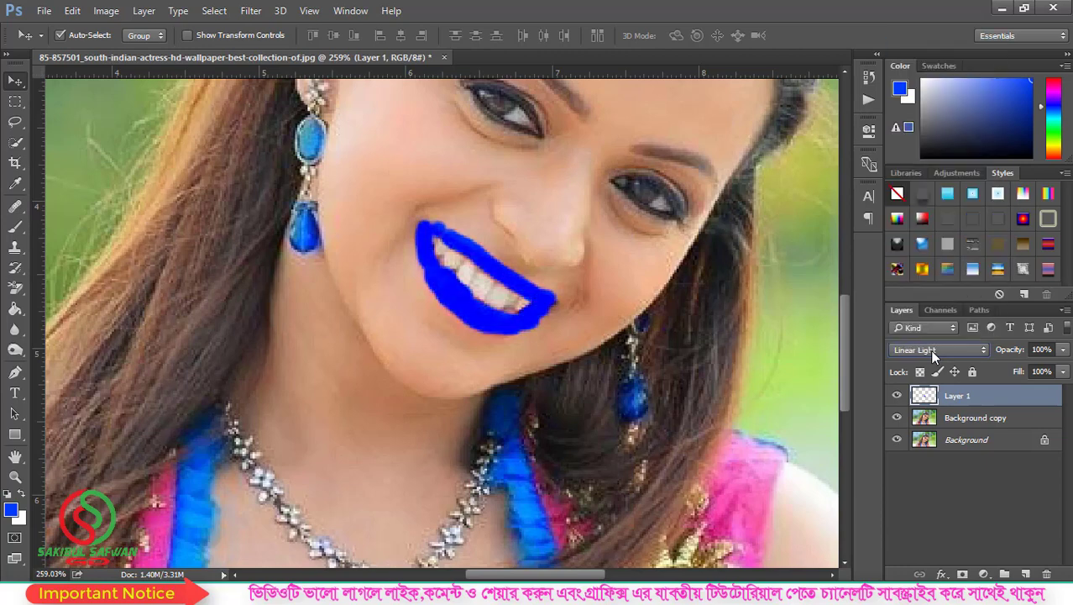
scroll(929, 350, "down", 1)
scroll(930, 349, "up", 3)
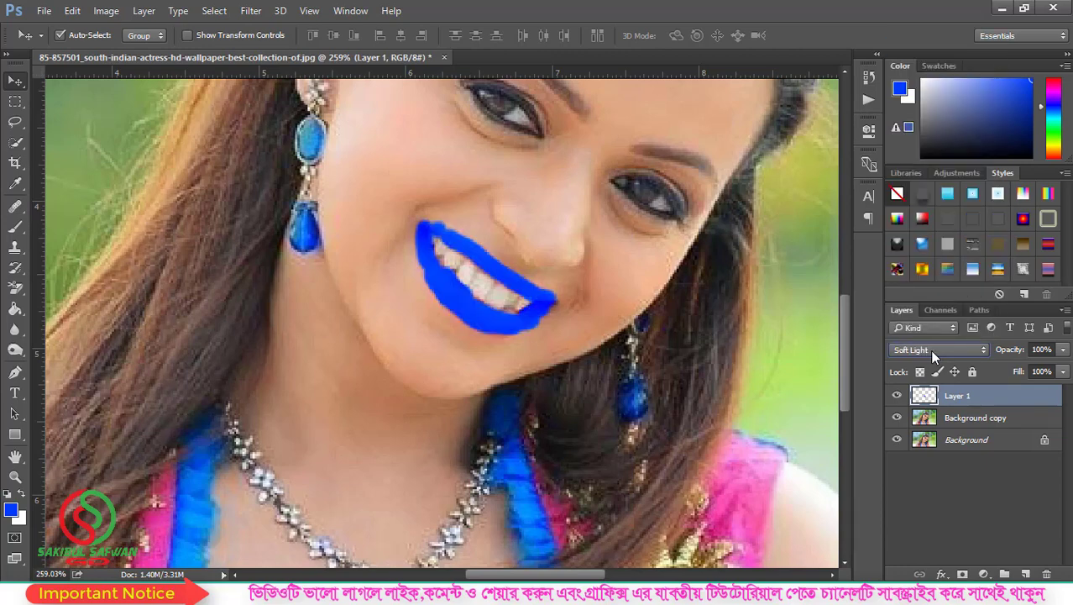
scroll(930, 349, "up", 8)
scroll(929, 349, "up", 4)
left_click(930, 349)
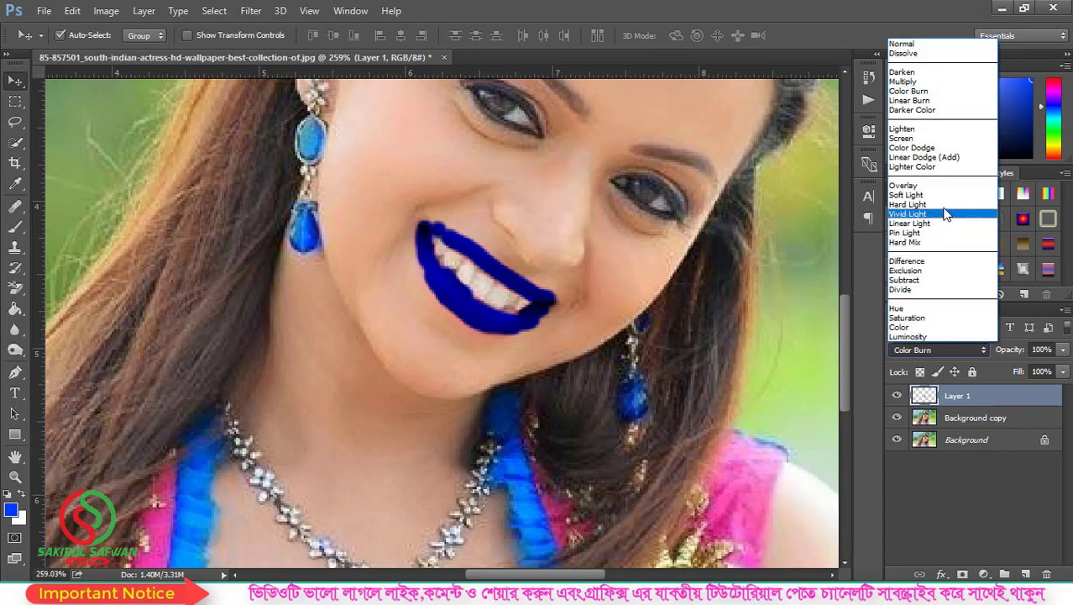
left_click(911, 185)
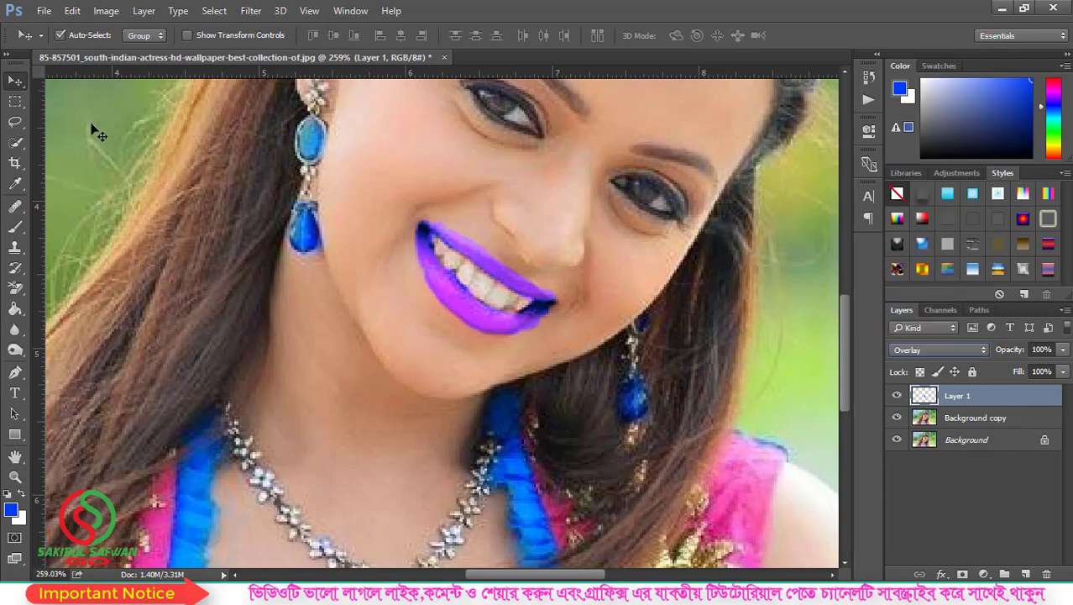
scroll(479, 245, "up", 1)
scroll(579, 442, "up", 2)
scroll(593, 424, "up", 1)
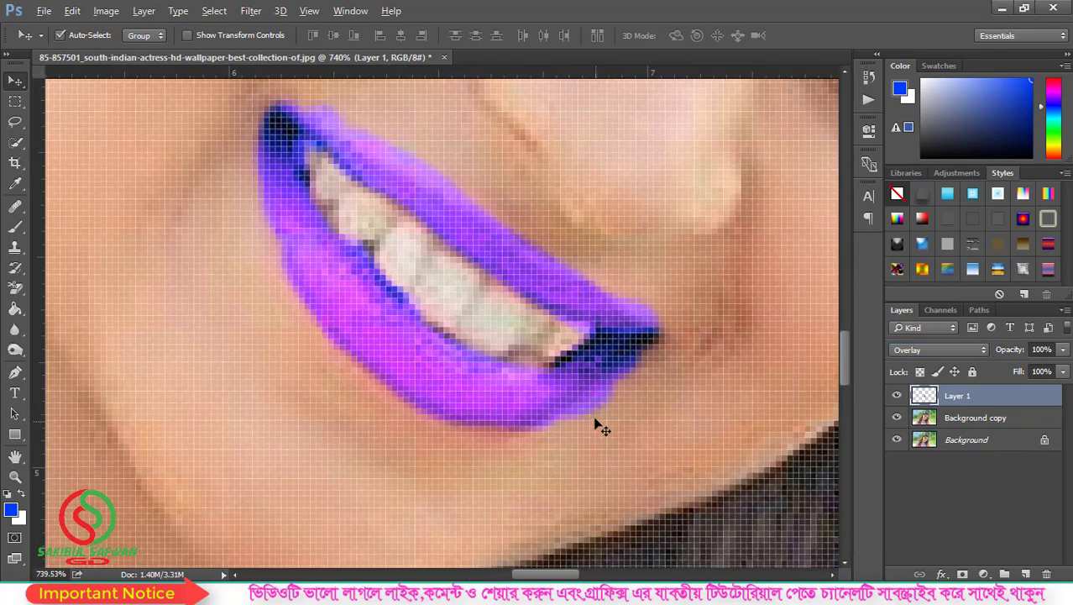
scroll(496, 256, "down", 1)
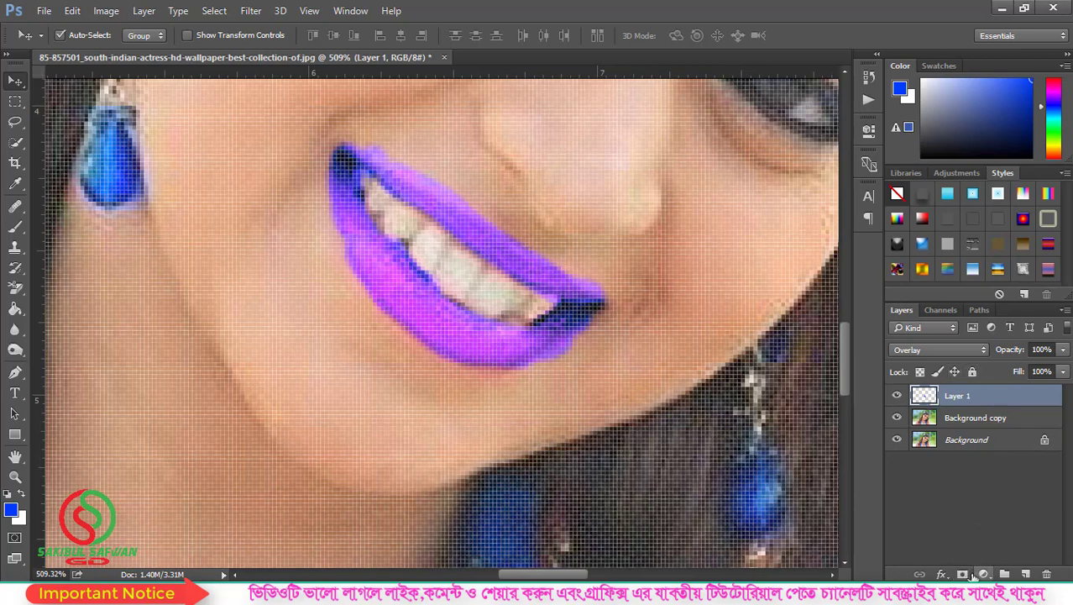
Add a layer mask to Layer 1 and set up a plain brush painting black.
left_click(962, 575)
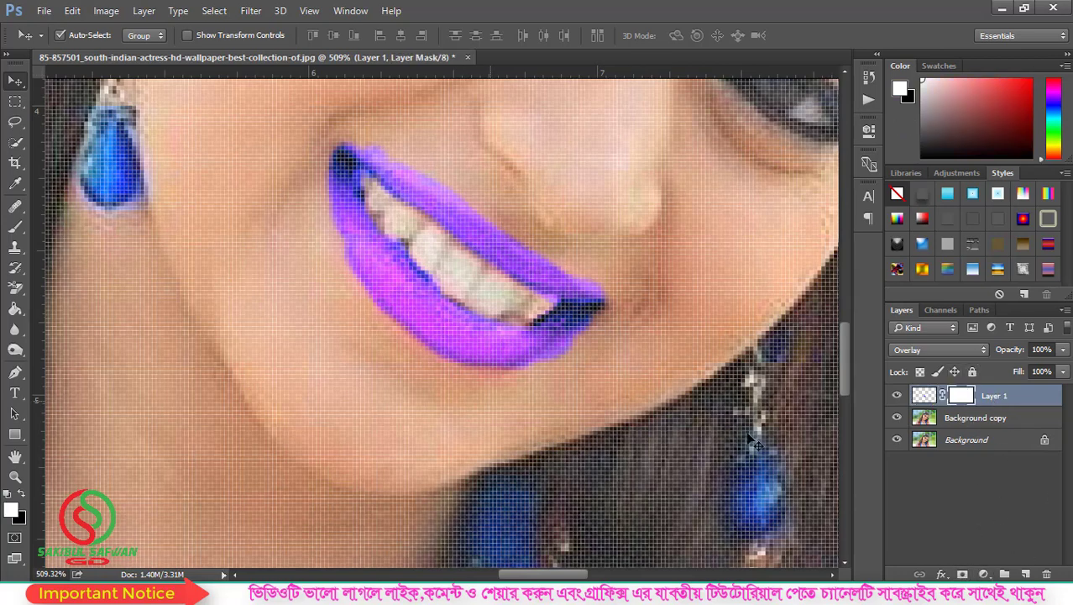
left_click(15, 227)
left_click(59, 222)
scroll(613, 368, "up", 5)
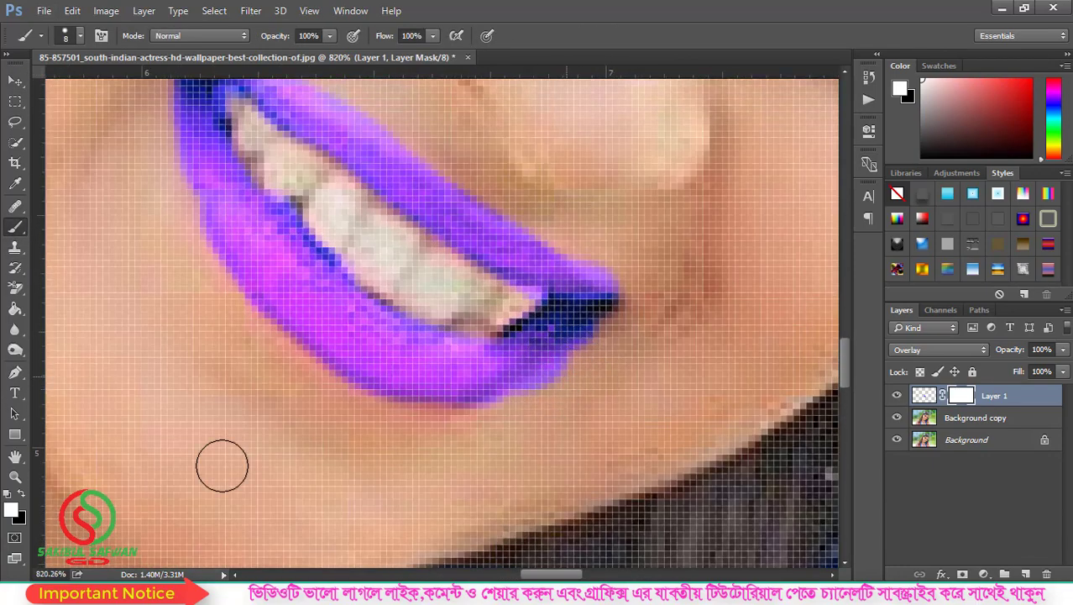
left_click(20, 497)
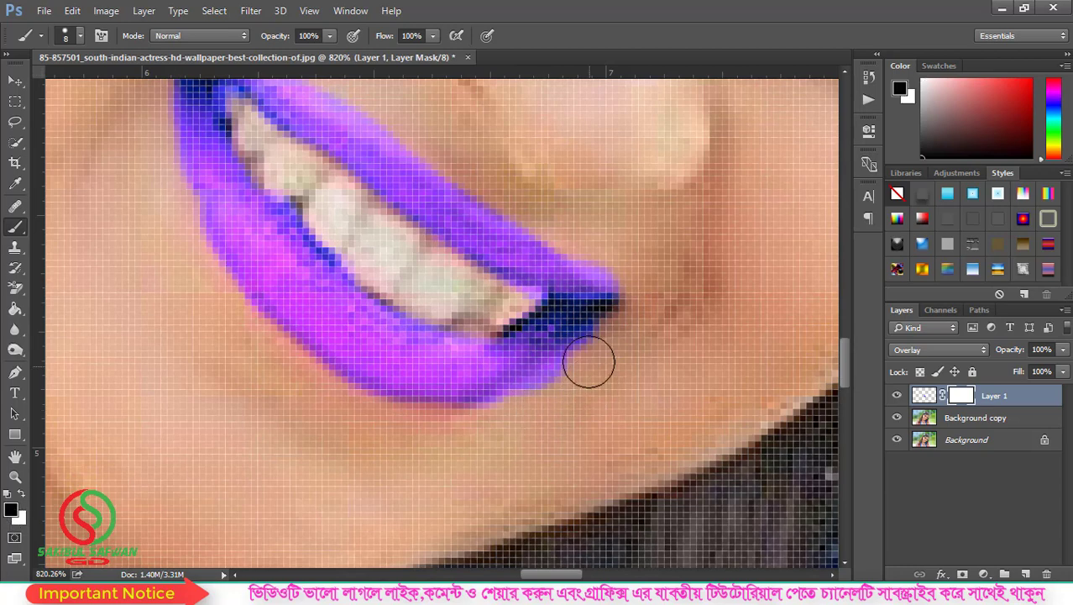
Mask out purple spill below the lower lip and along the upper lip's top edge.
mouse_move(577, 376)
left_mouse_down()
mouse_move(467, 432)
mouse_move(312, 418)
left_mouse_up()
scroll(277, 278, "up", 3)
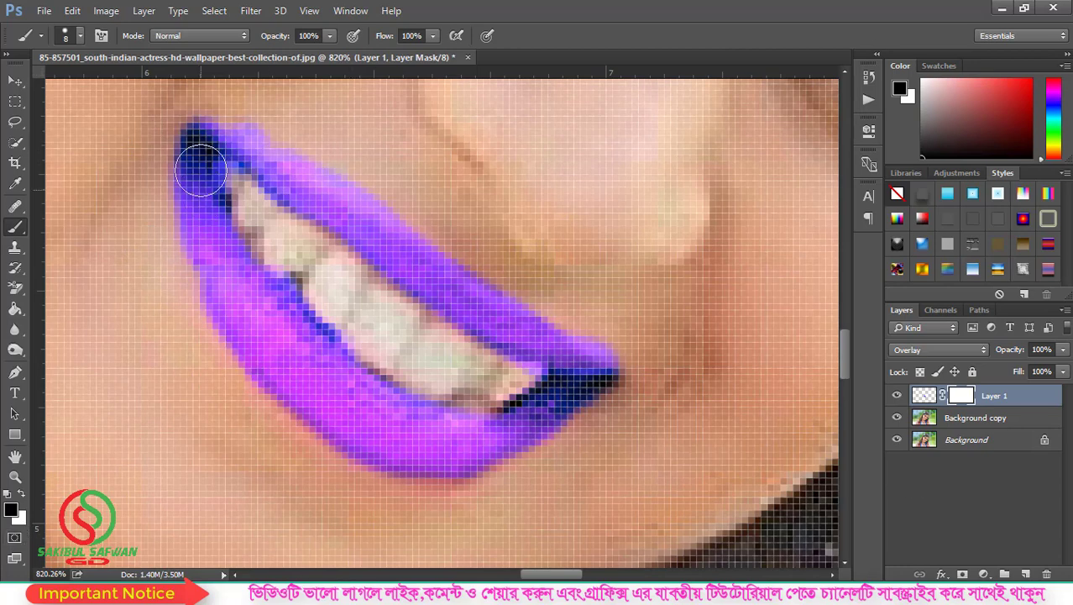
scroll(206, 166, "up", 1)
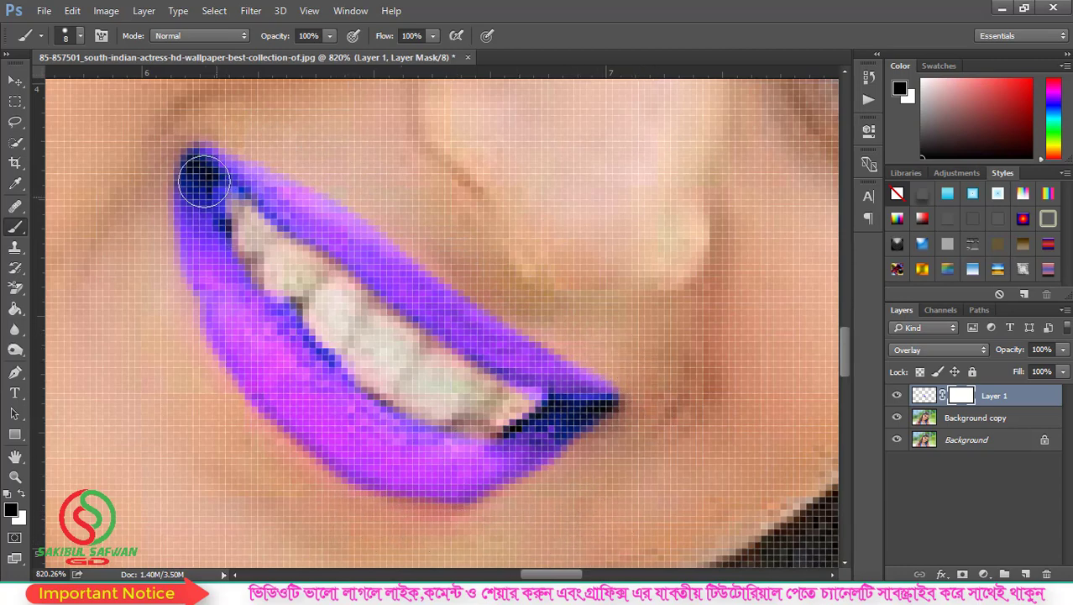
mouse_move(326, 182)
left_mouse_down()
mouse_move(380, 252)
mouse_move(368, 253)
left_mouse_up()
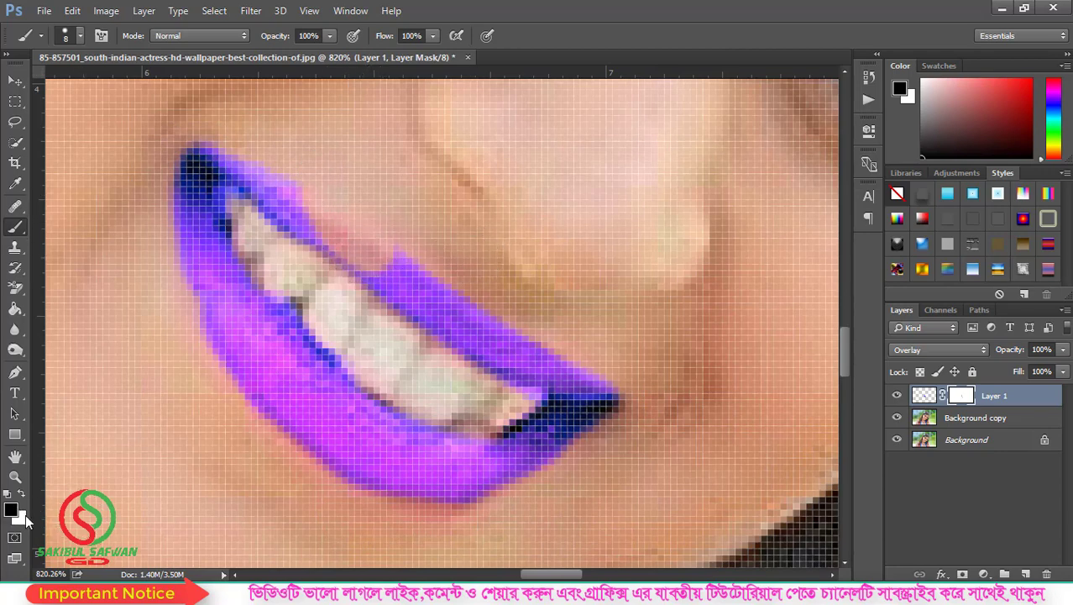
Paint white to restore the upper lip's purple, then black to trim its edge again.
key("x")
left_click(22, 495)
left_click(22, 496)
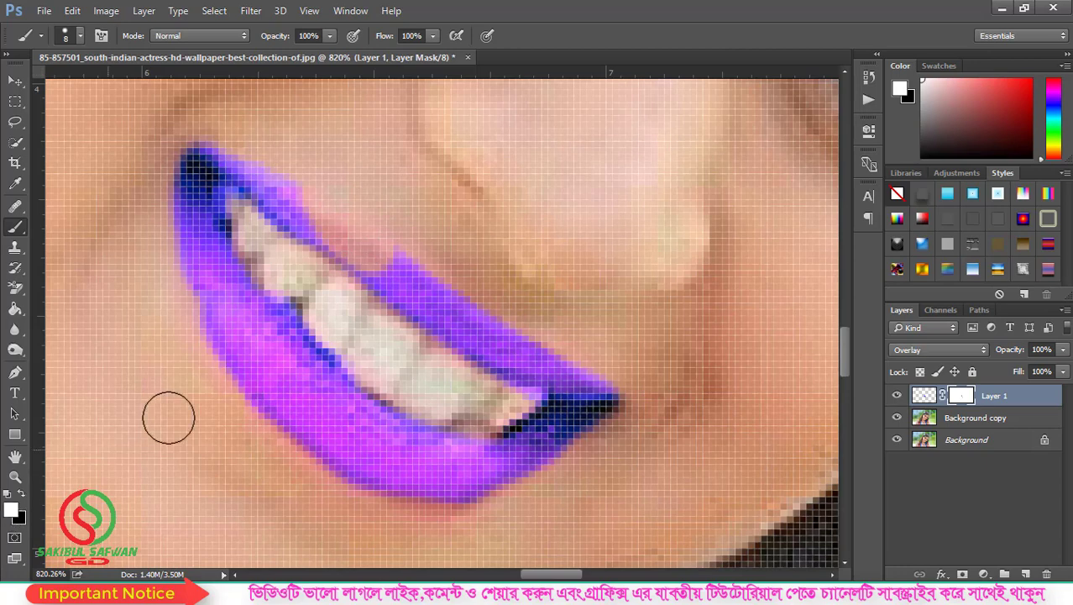
left_click_drag(312, 216, 391, 278)
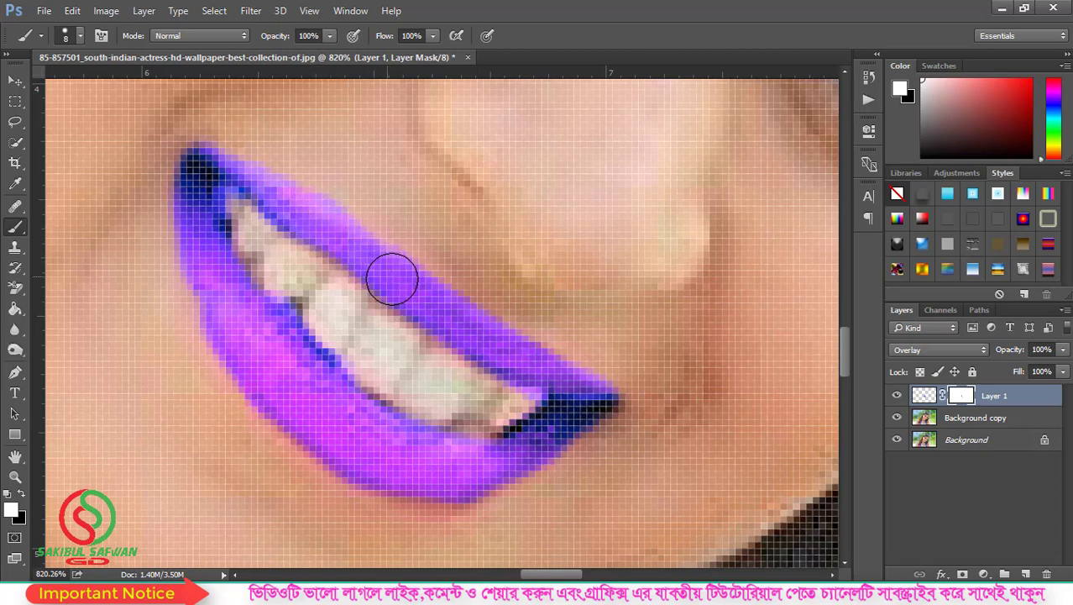
left_click(22, 495)
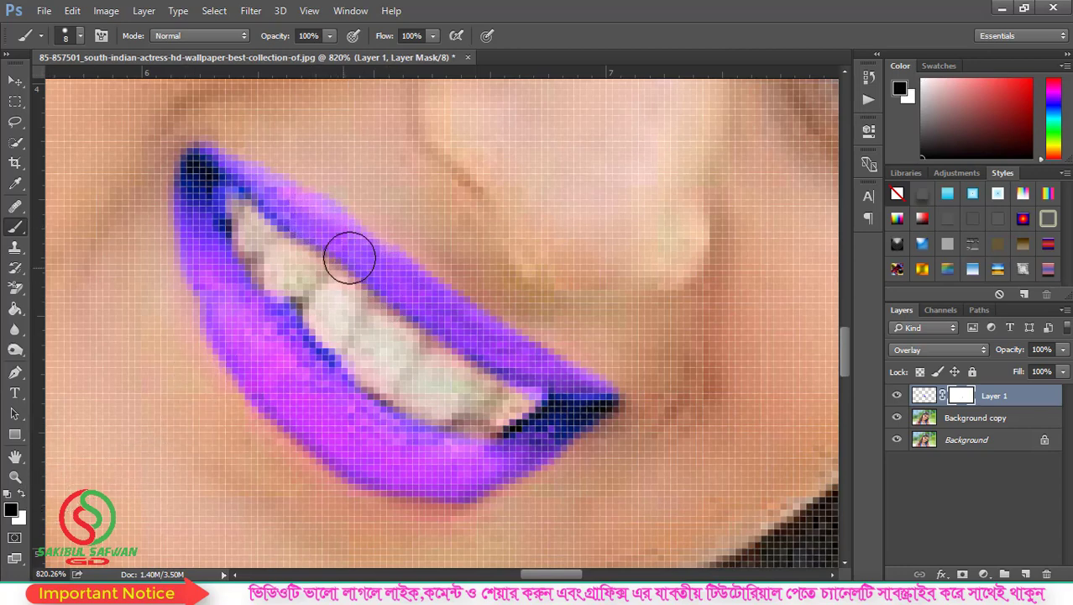
left_click_drag(369, 246, 407, 277)
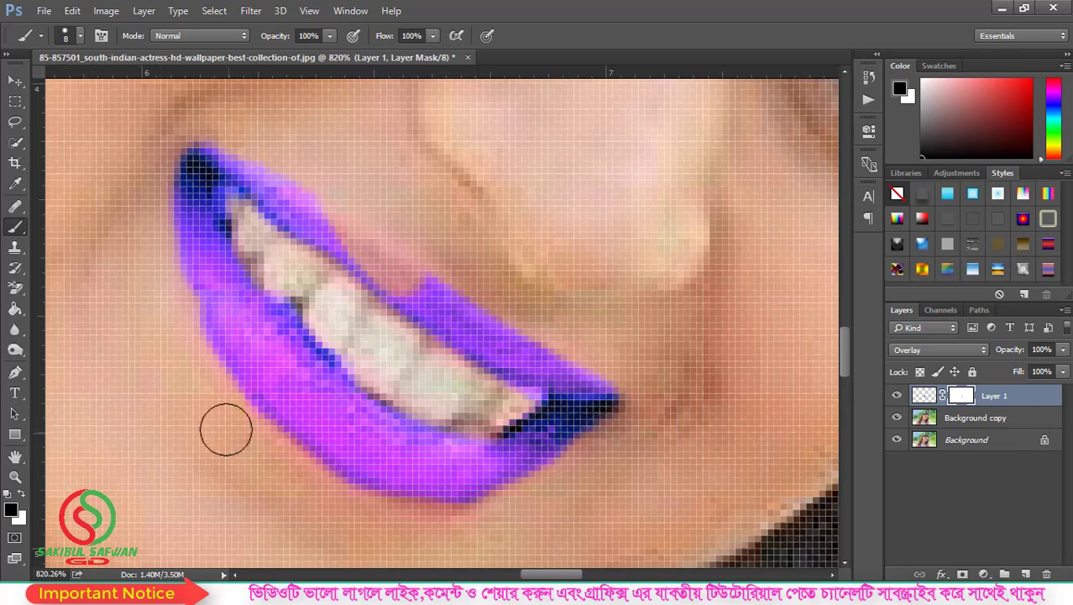
scroll(406, 231, "down", 2)
scroll(405, 232, "down", 2)
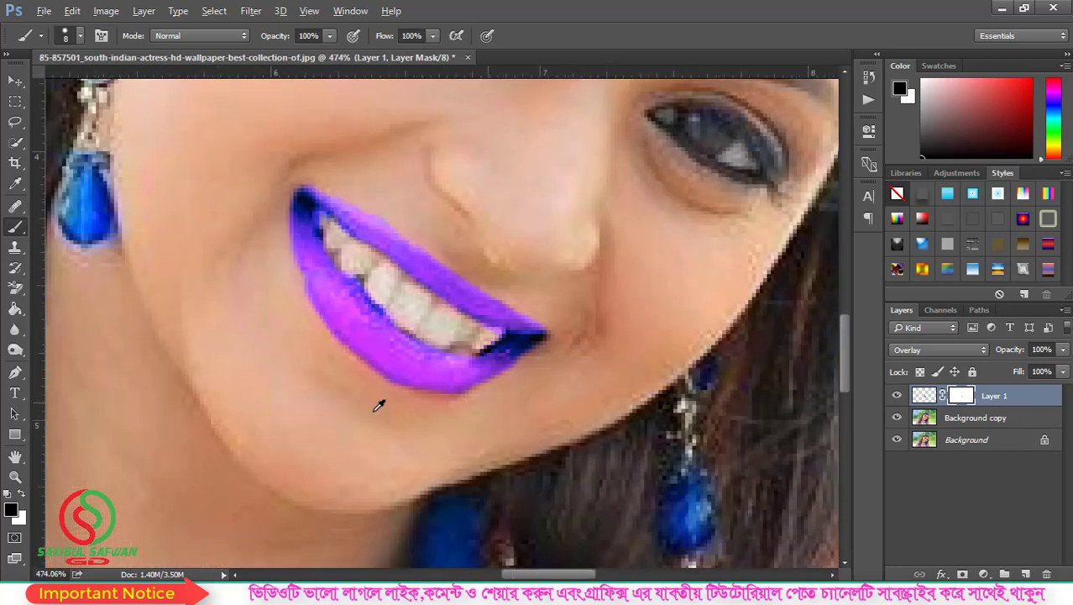
scroll(383, 402, "down", 2)
scroll(437, 369, "down", 2)
scroll(479, 344, "down", 2)
key("alt")
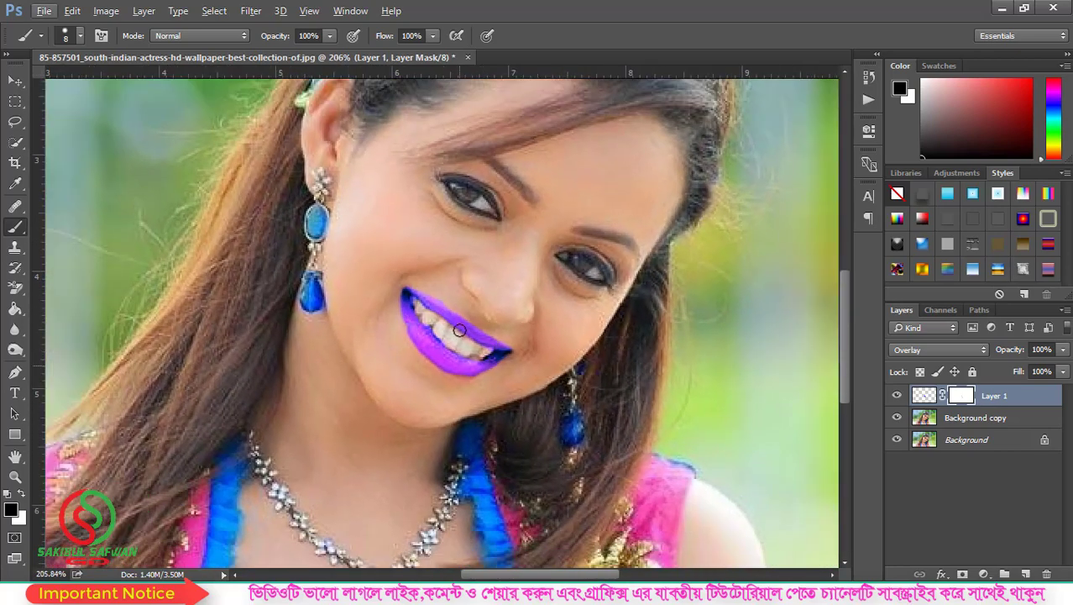
scroll(394, 347, "up", 3)
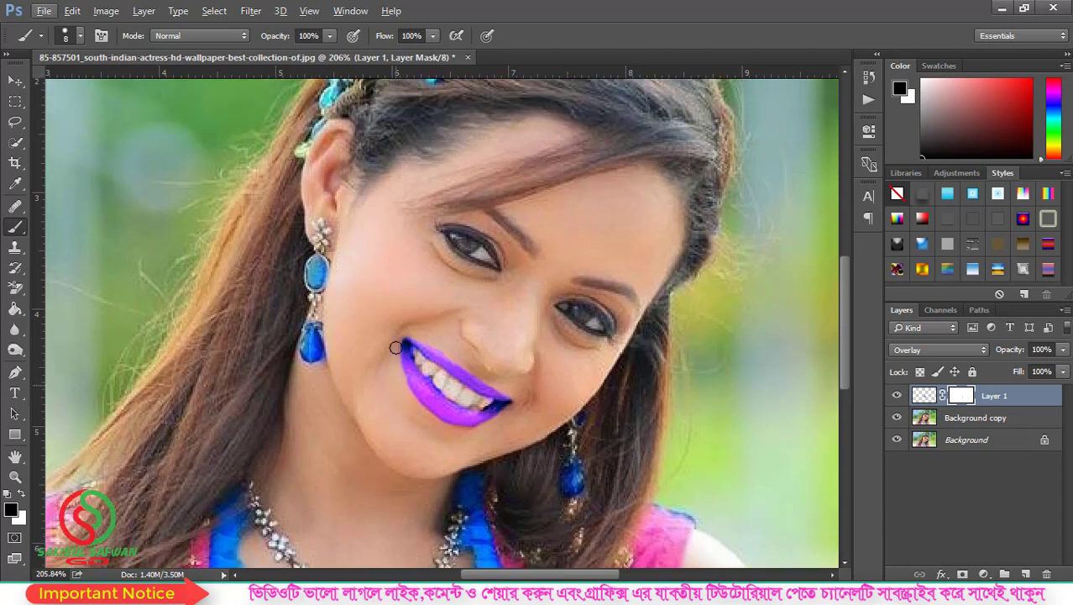
key("alt")
scroll(416, 263, "up", 1)
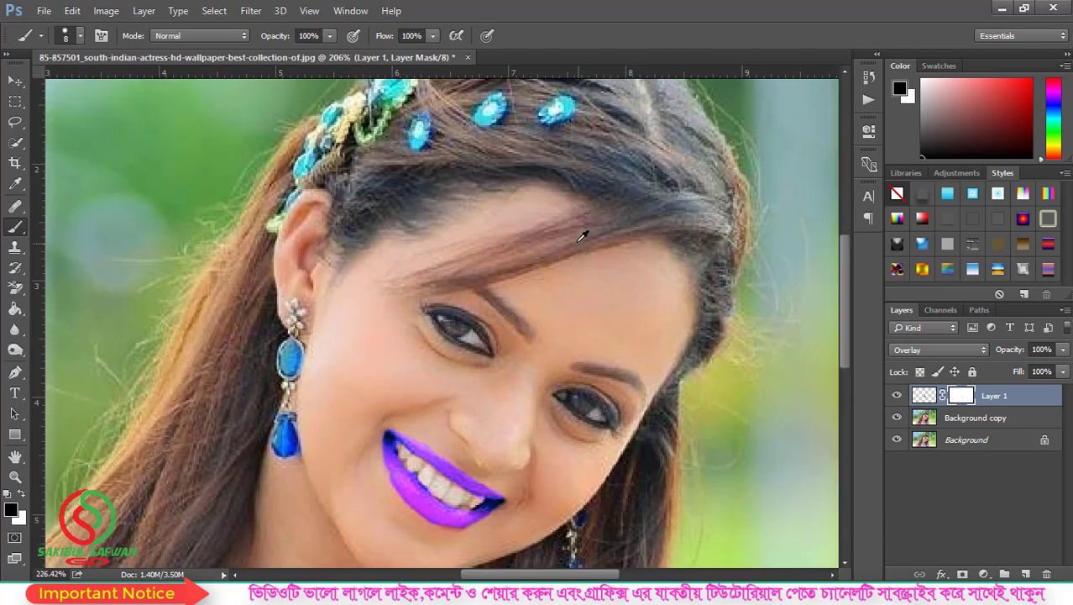
scroll(581, 232, "up", 1)
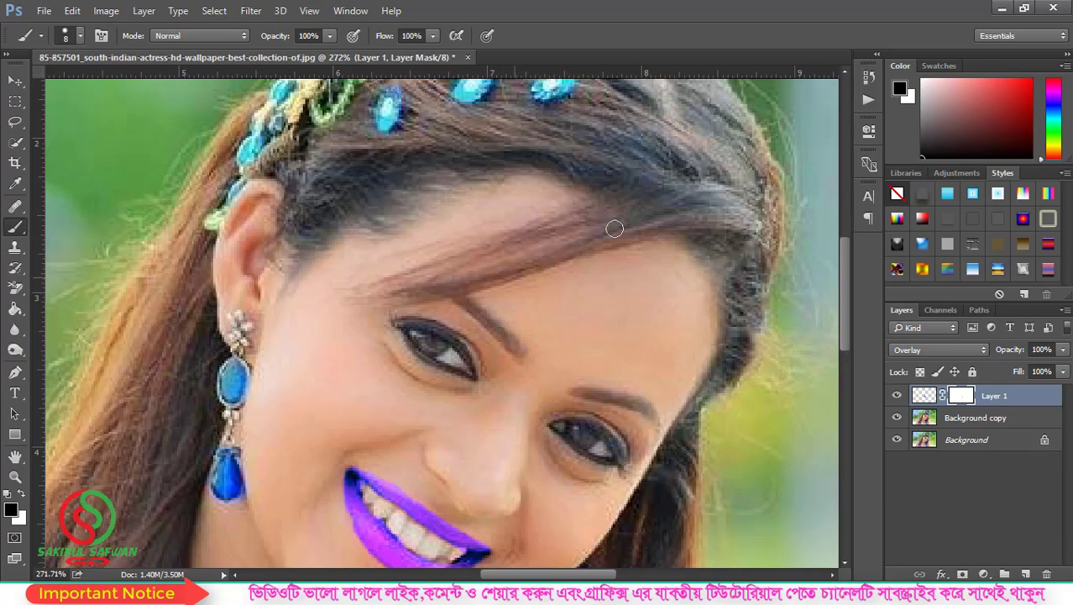
scroll(472, 369, "up", 3)
scroll(458, 367, "up", 2)
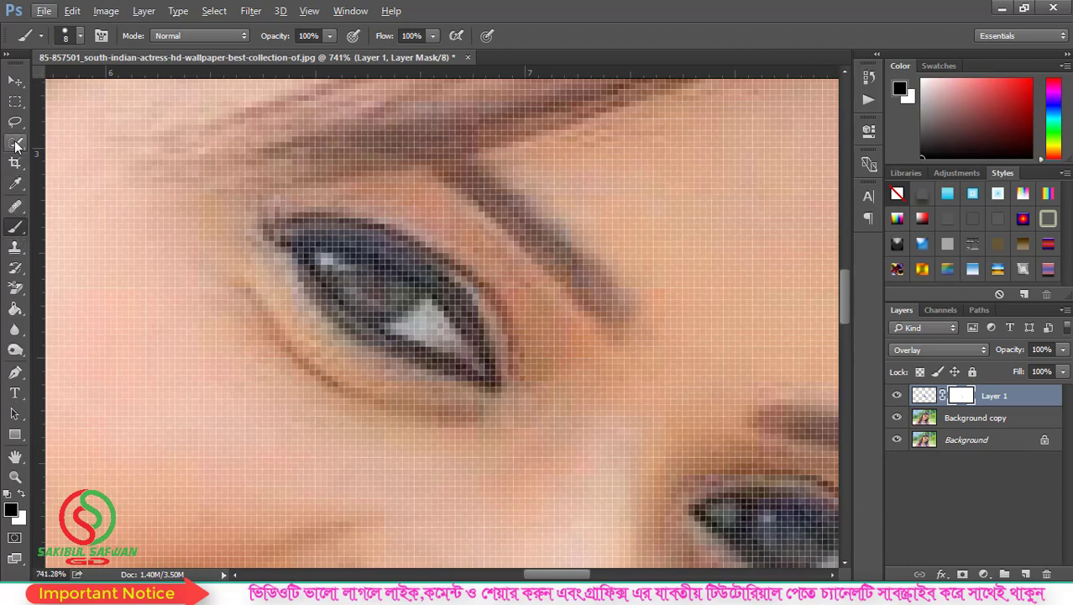
Try a smaller Quick Selection brush over the eye white, then deselect with Ctrl+D.
left_click(15, 122)
left_click(15, 142)
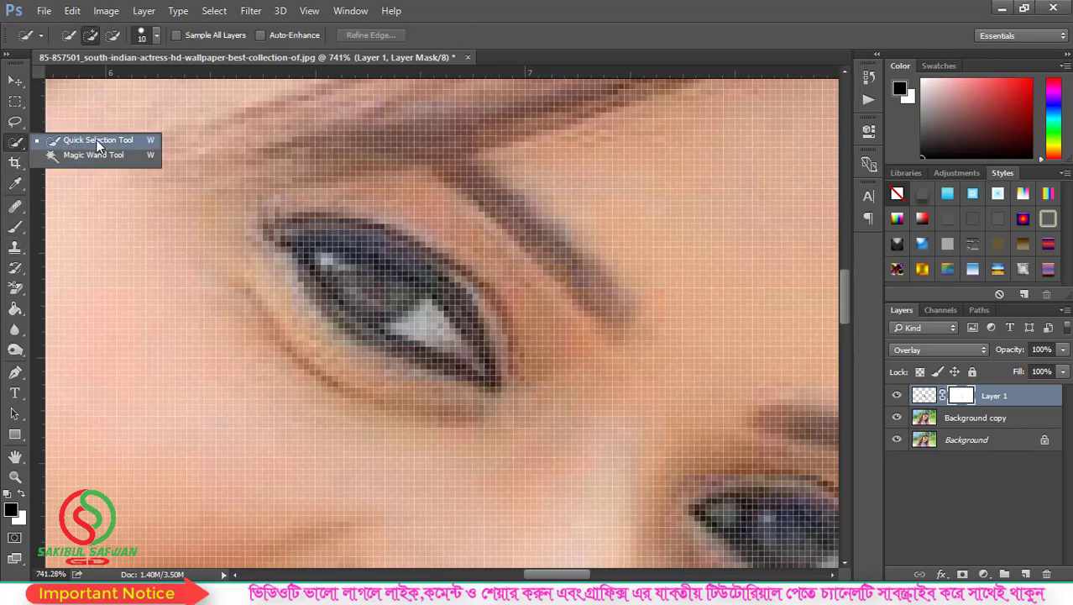
left_click(97, 141)
key("bracketleft")
key("bracketleft")
key("bracketleft")
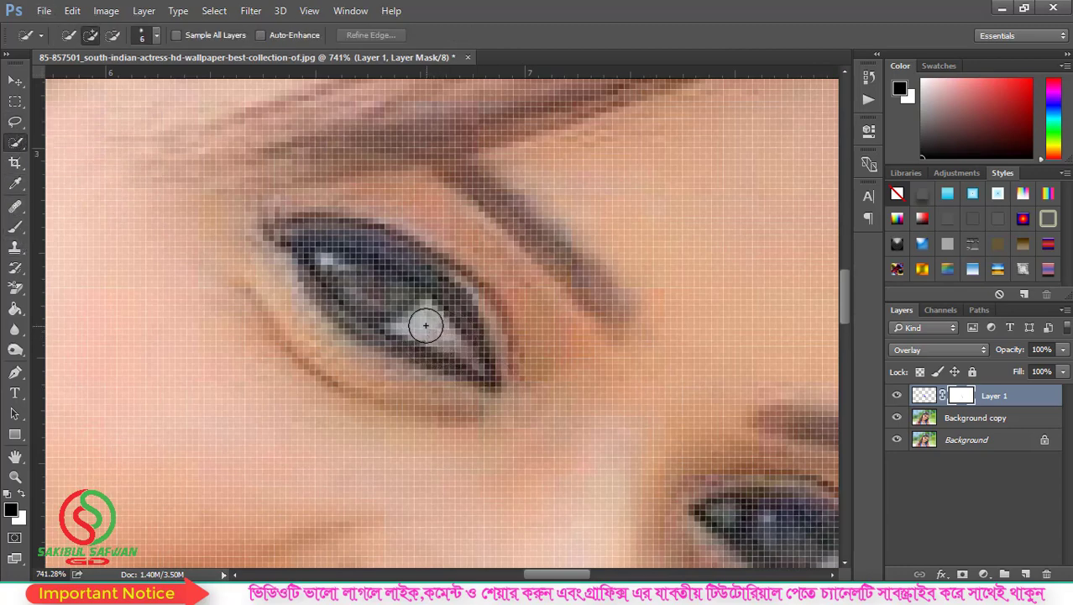
left_click_drag(426, 325, 403, 328)
key("bracketleft")
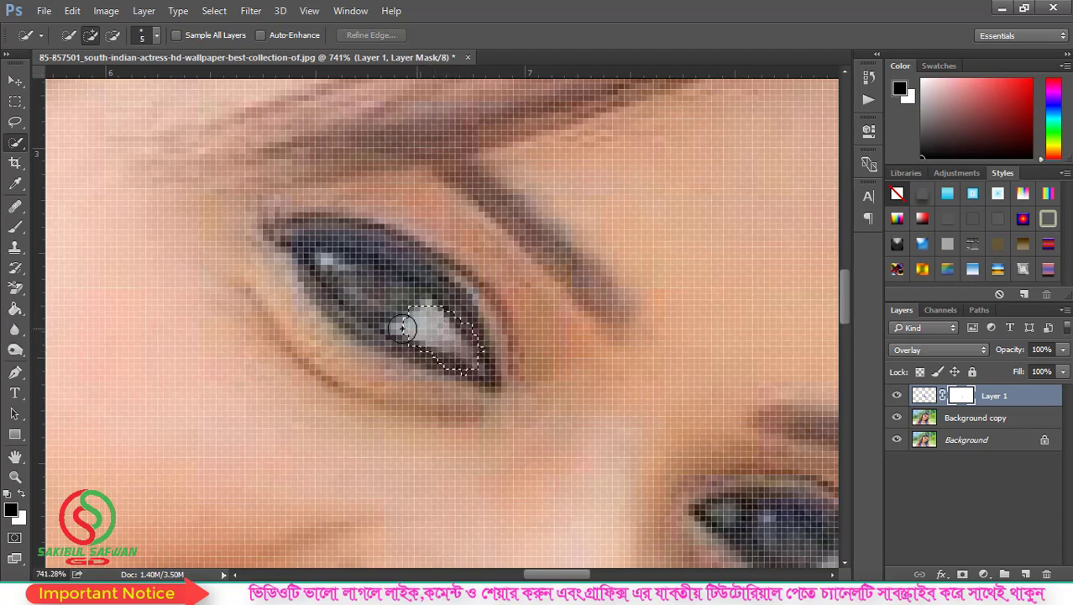
key("ctrl+d")
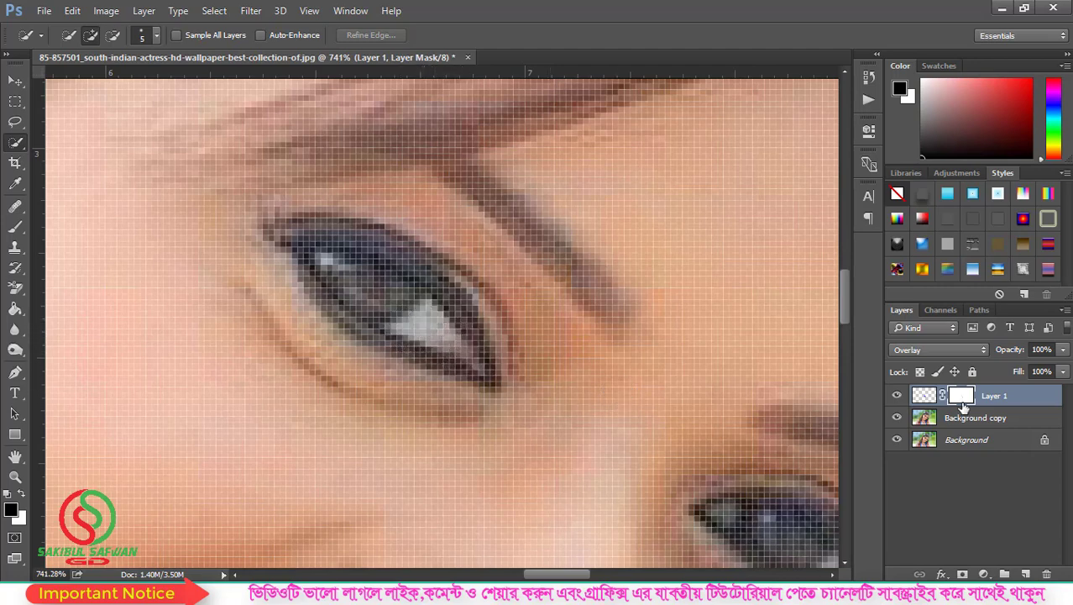
On Background copy, select the eye white and subtract the outer-corner excess.
left_click(938, 422)
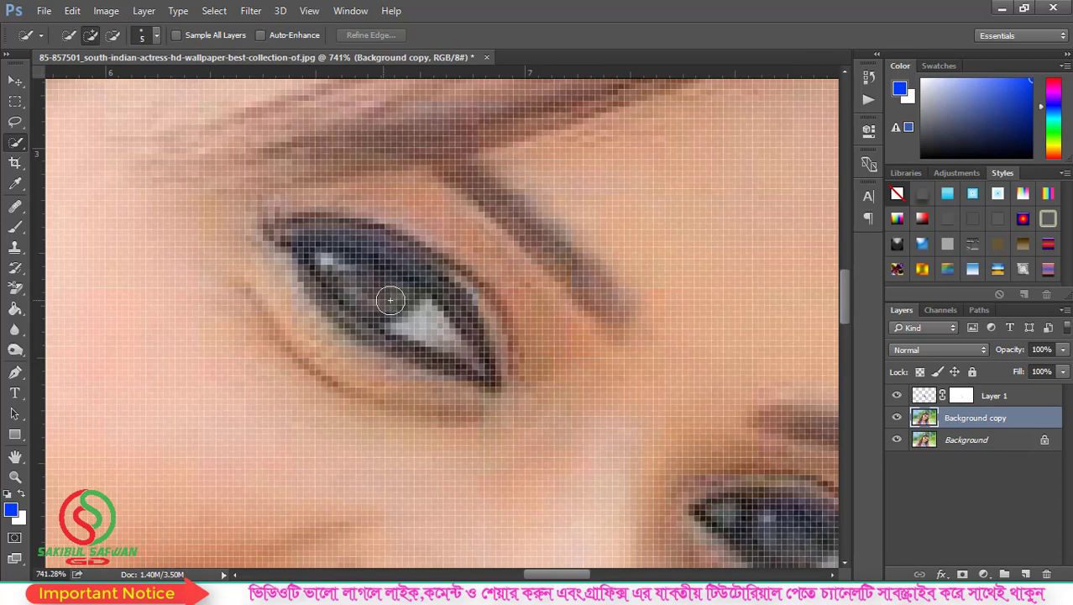
mouse_move(433, 319)
left_mouse_down()
mouse_move(495, 365)
mouse_move(485, 331)
left_mouse_up()
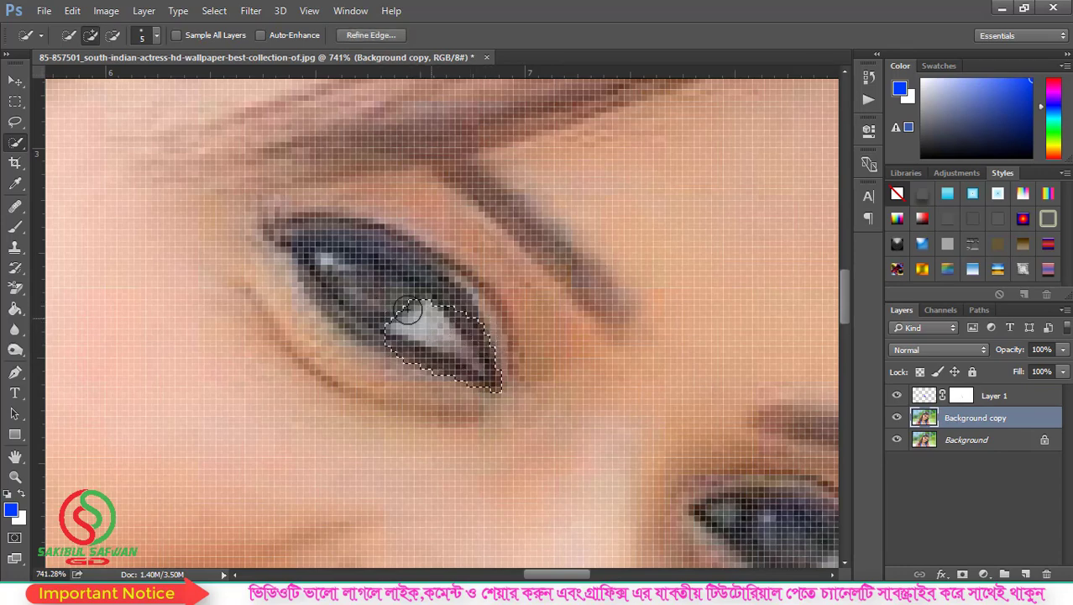
scroll(411, 315, "down", 2)
scroll(420, 332, "down", 2)
scroll(437, 338, "down", 1)
scroll(438, 339, "down", 1)
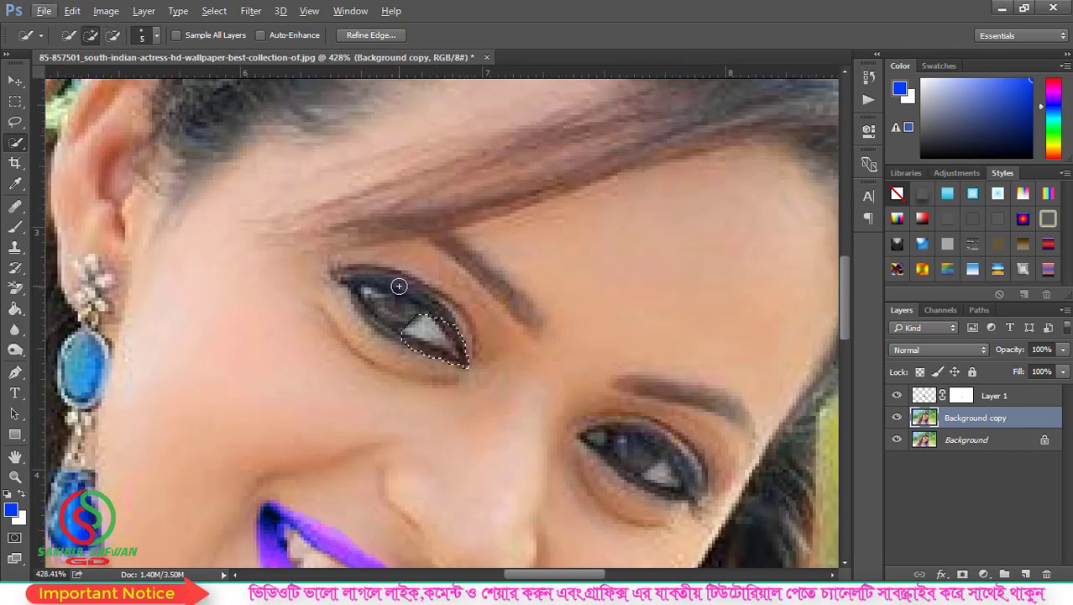
left_click(112, 35)
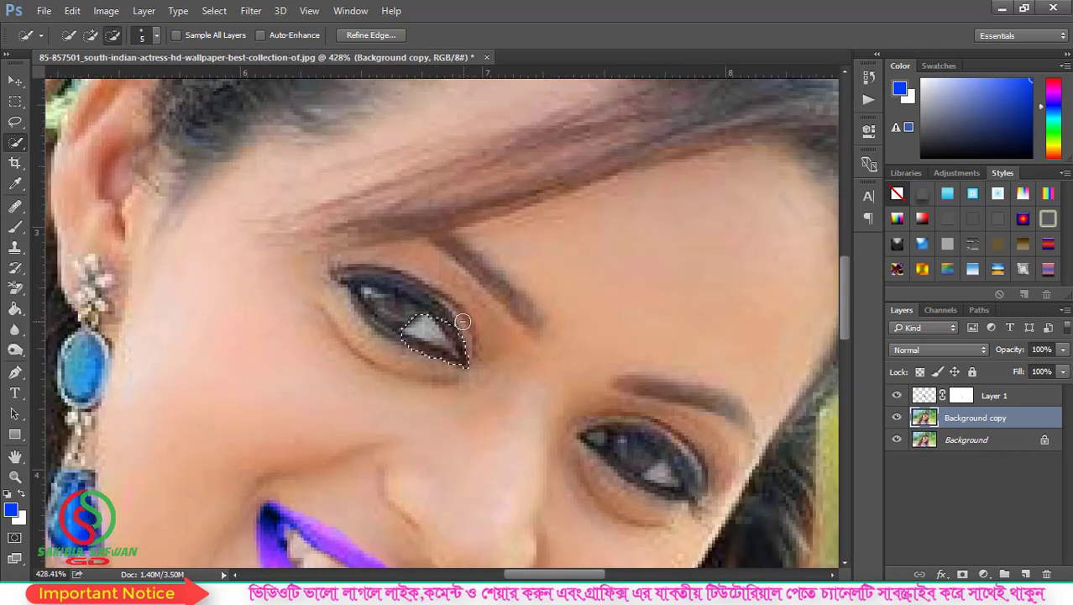
mouse_move(455, 354)
left_mouse_down()
mouse_move(432, 363)
mouse_move(458, 317)
left_mouse_up()
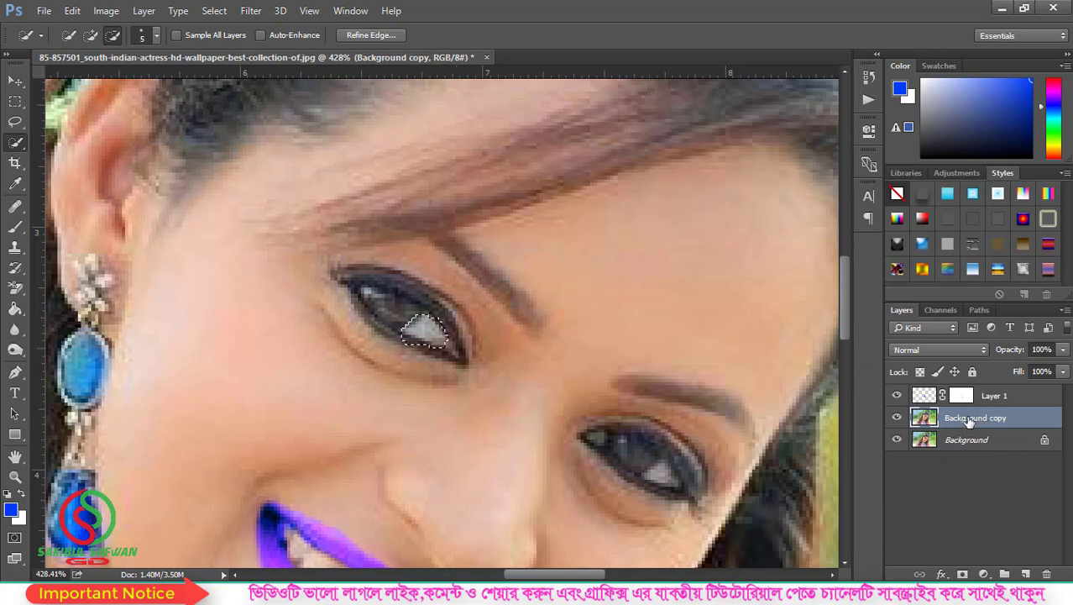
Copy the eye white to a new Layer 2, reload its selection, and bring up Image > Adjustments.
key("ctrl+j")
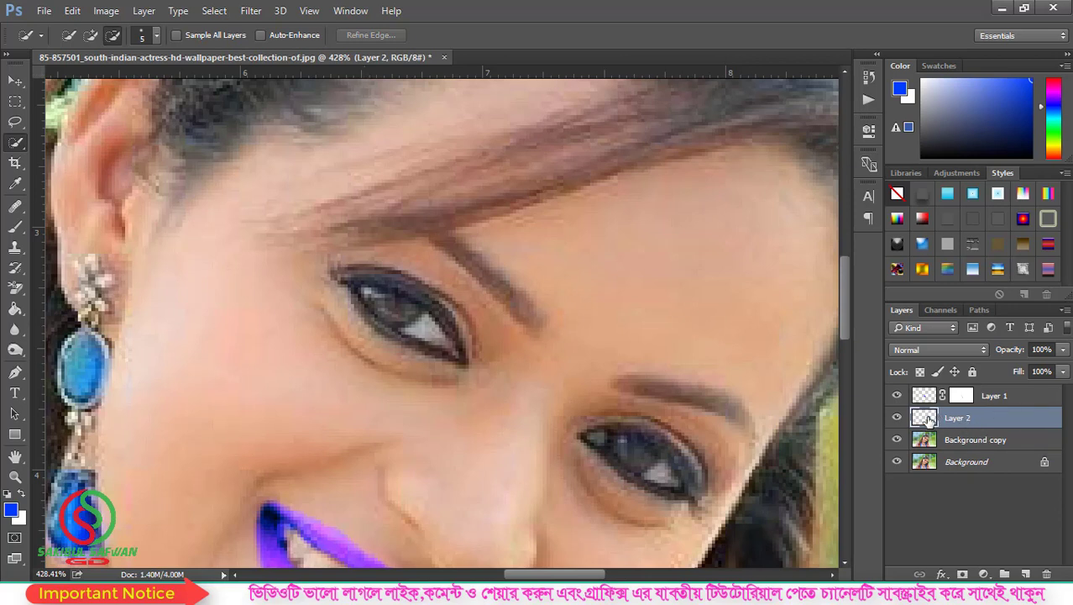
left_click(929, 417, "ctrl")
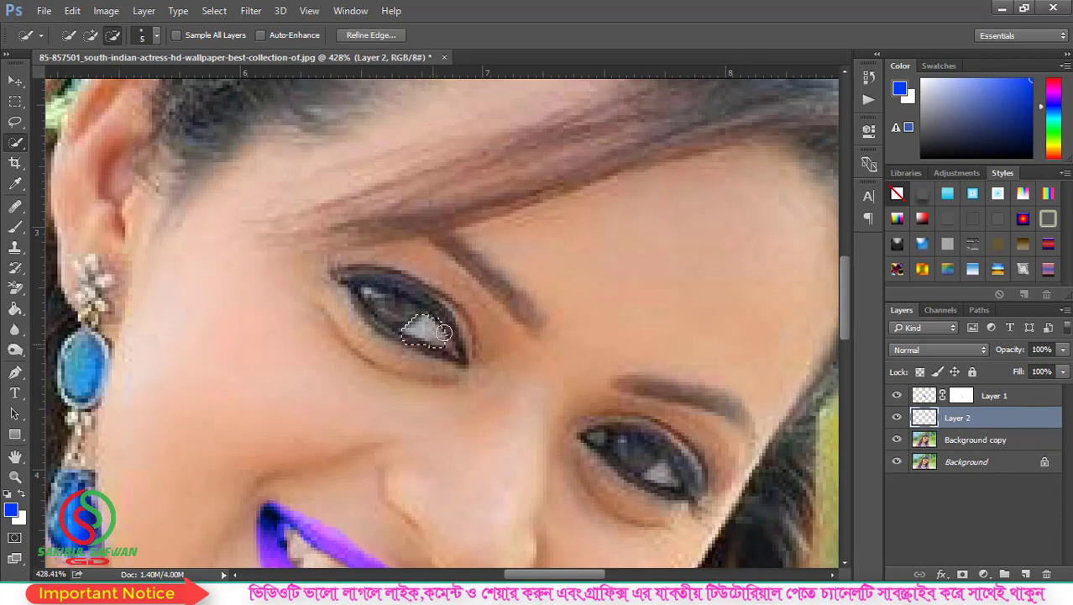
left_click(976, 442)
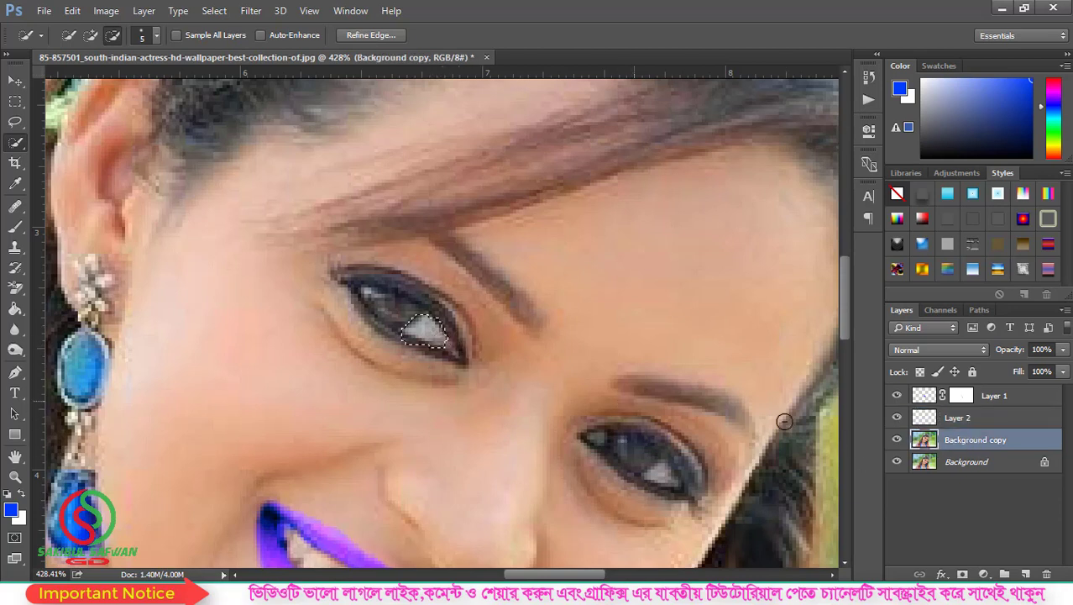
left_click(988, 418)
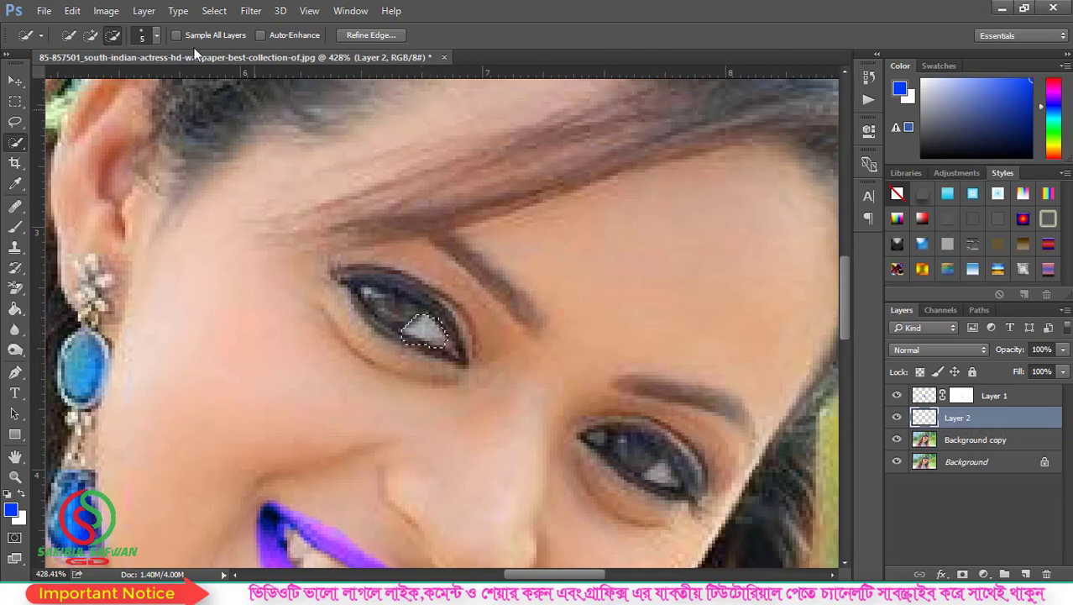
left_click(106, 10)
mouse_move(129, 51)
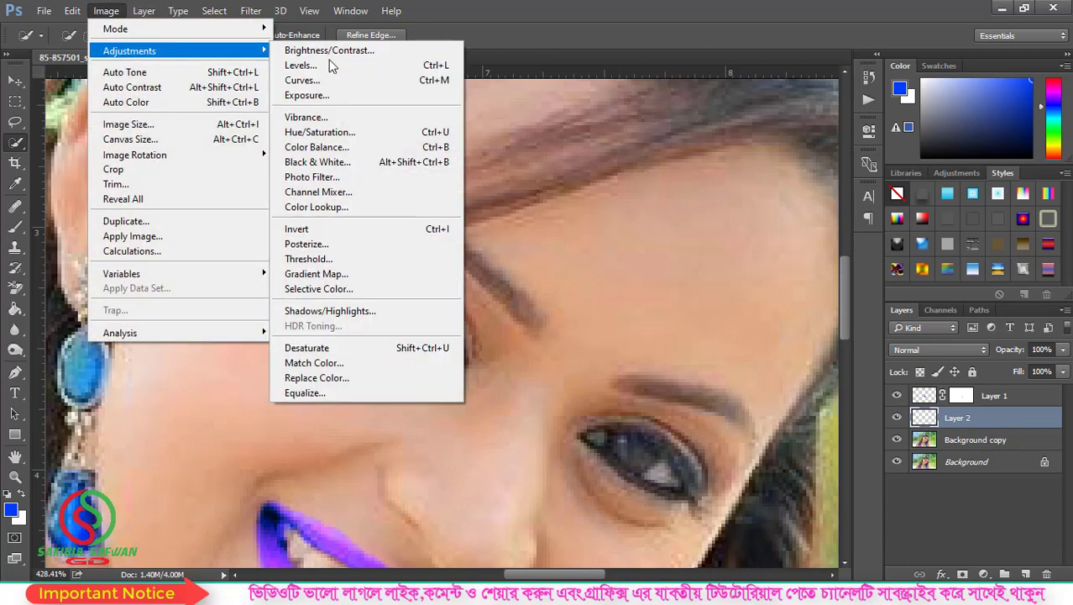
Try a gentle brightening Curves adjustment on the eye white, then close Curves.
left_click(329, 80)
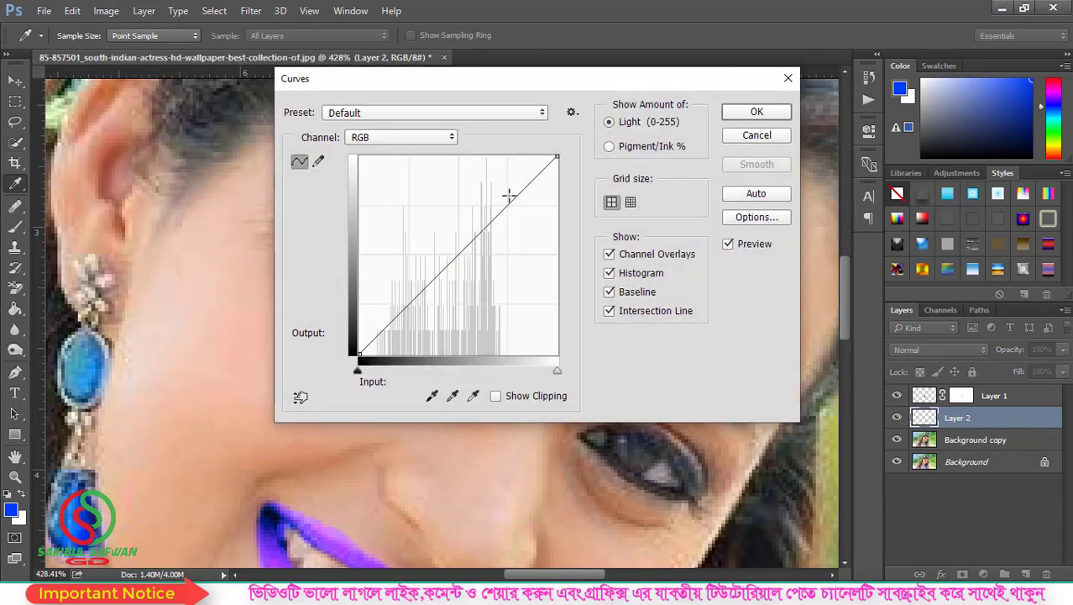
left_click_drag(483, 88, 865, 116)
mouse_move(850, 281)
left_mouse_down()
mouse_move(814, 259)
mouse_move(826, 338)
mouse_move(767, 245)
left_mouse_up()
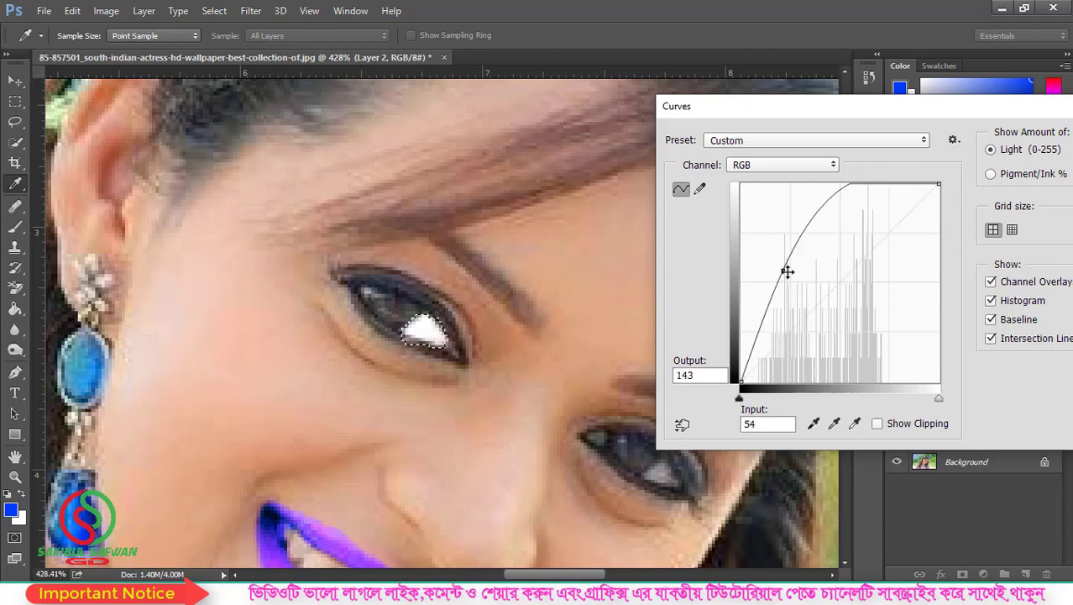
left_click_drag(768, 245, 814, 300)
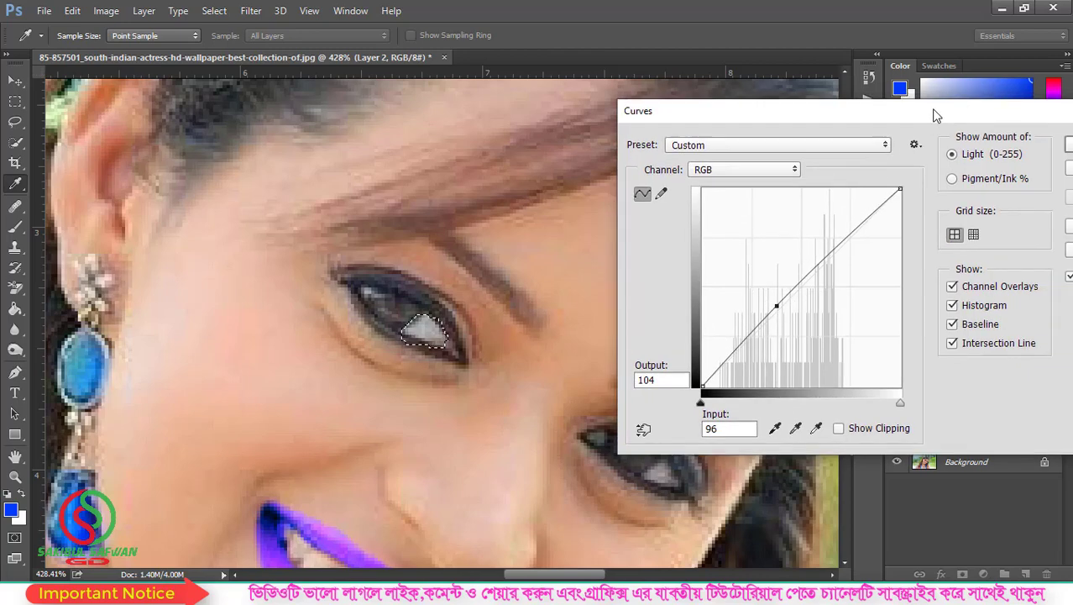
left_click_drag(1035, 106, 896, 102)
left_click(1000, 159)
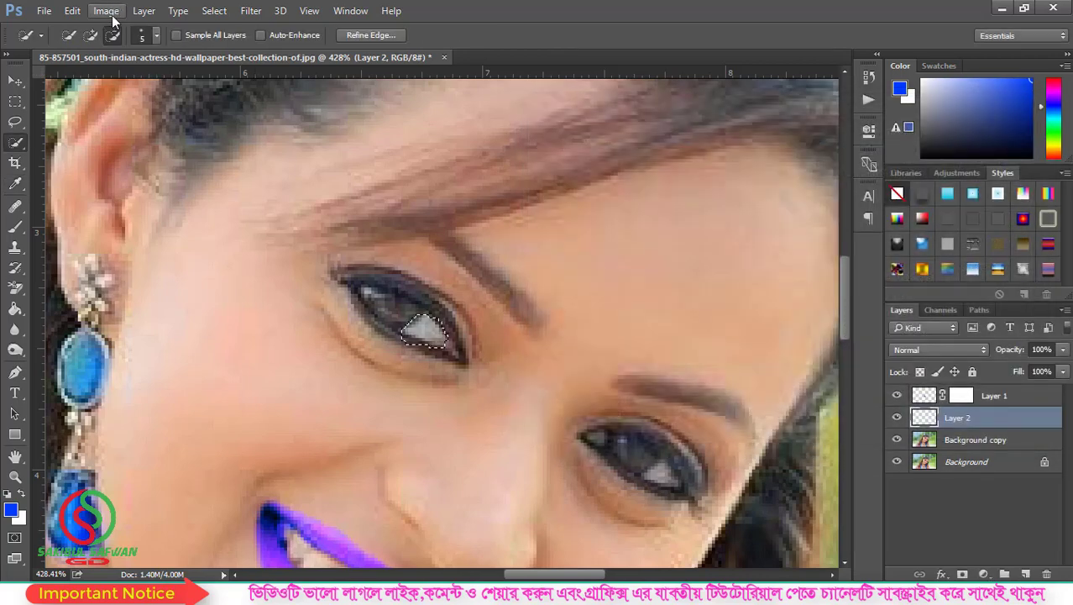
Try Brightness/Contrast at Brightness -32 and Contrast 6, then close the dialog.
left_click(106, 11)
mouse_move(130, 50)
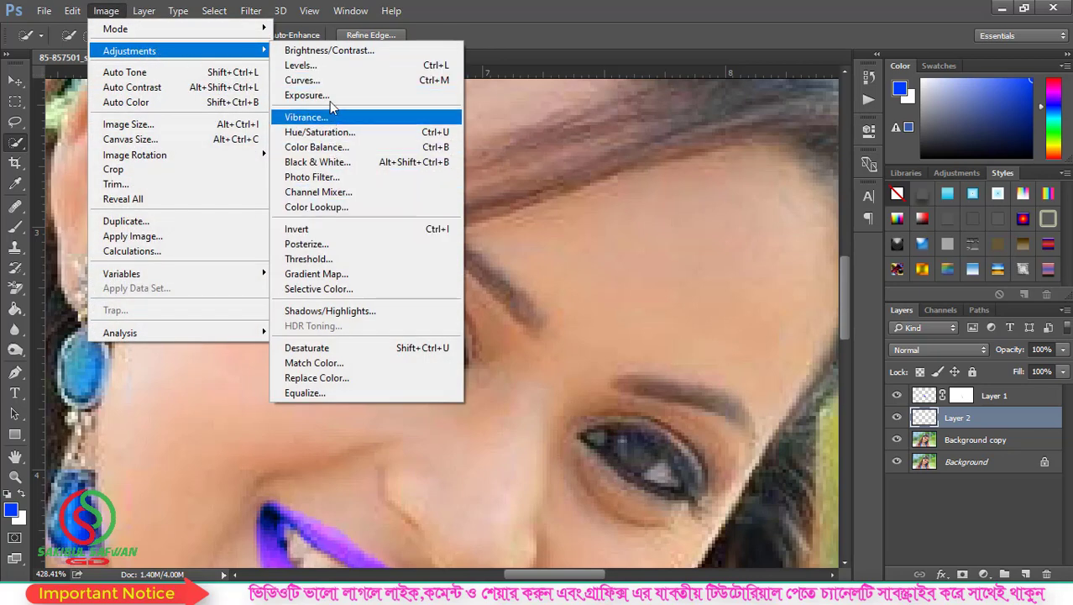
left_click(328, 53)
mouse_move(518, 155)
left_mouse_down()
mouse_move(829, 123)
mouse_move(814, 171)
mouse_move(847, 206)
left_mouse_up()
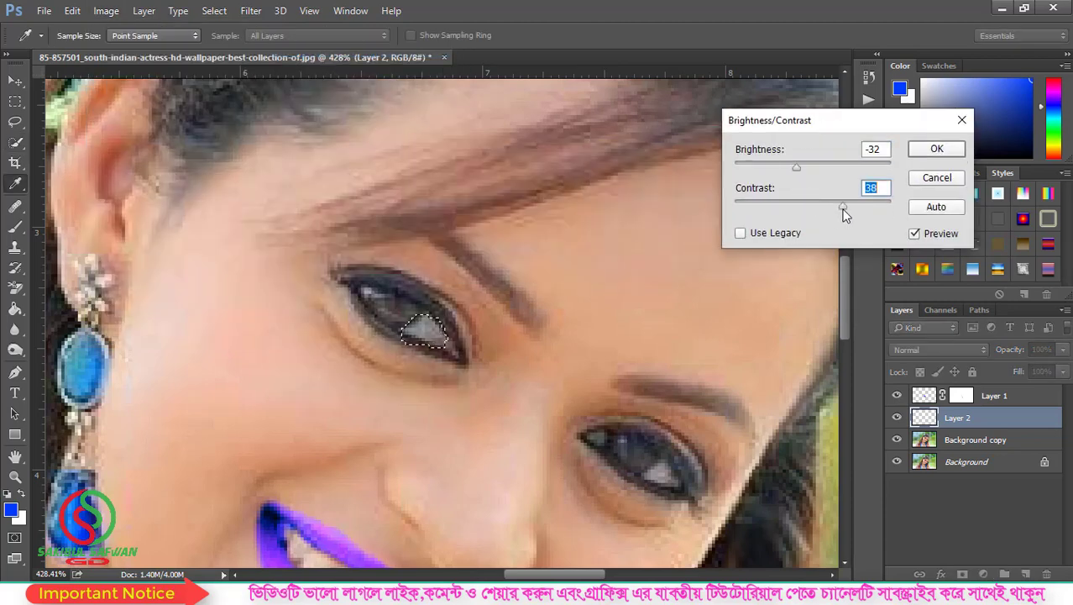
left_click(945, 177)
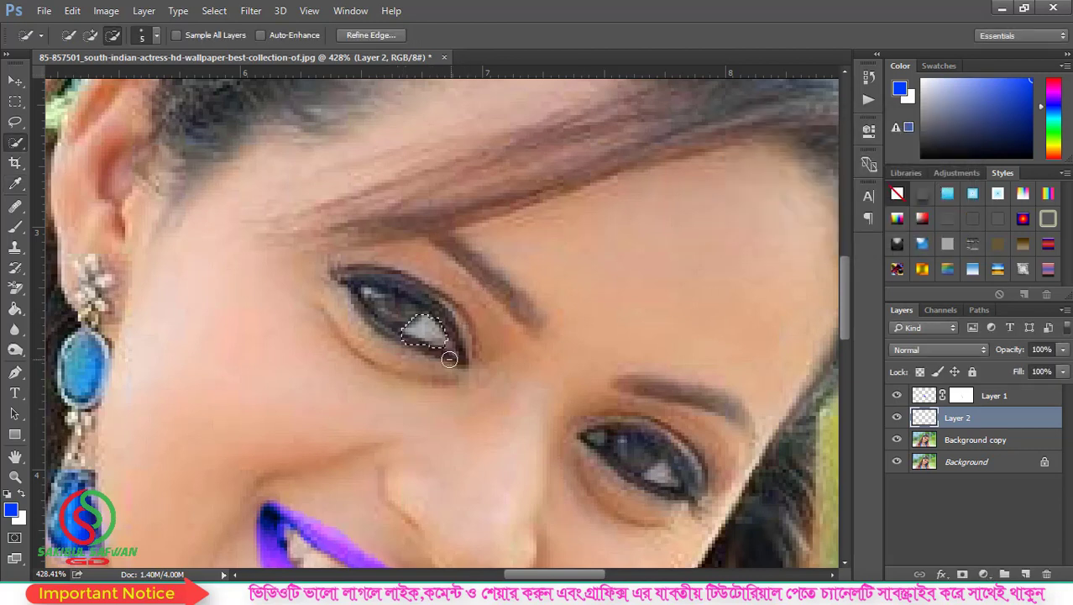
scroll(405, 289, "down", 5)
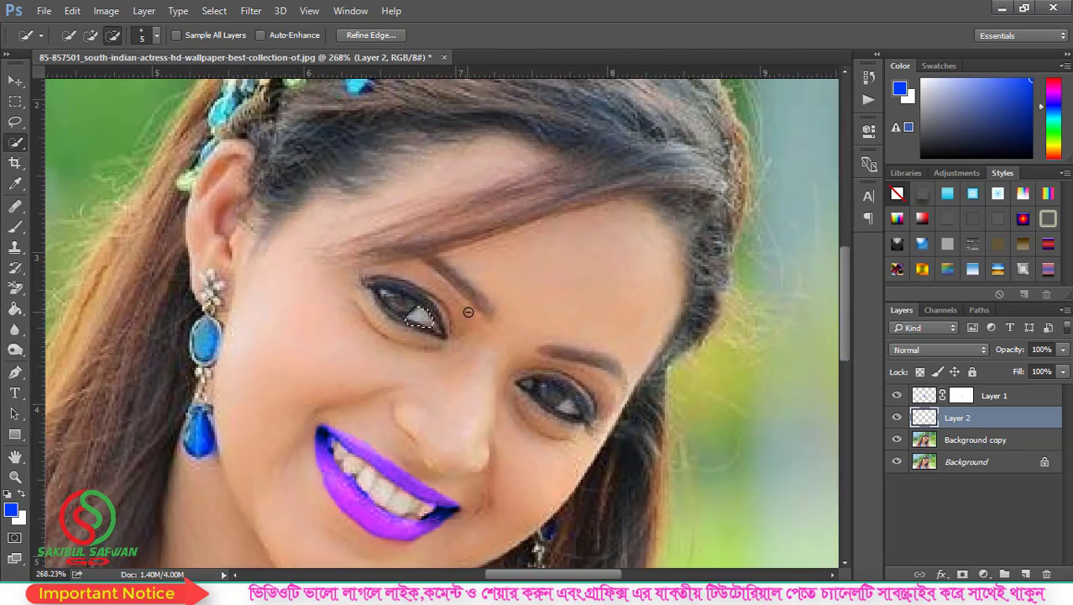
scroll(533, 296, "up", 2)
scroll(534, 297, "up", 2)
scroll(534, 297, "down", 3)
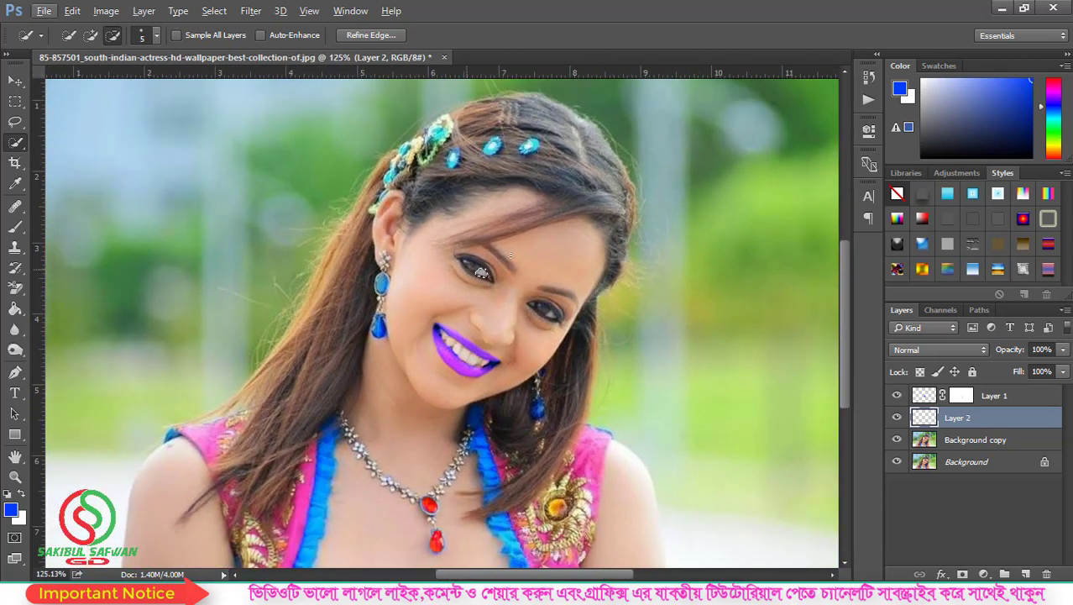
scroll(496, 319, "down", 1)
scroll(481, 336, "down", 1)
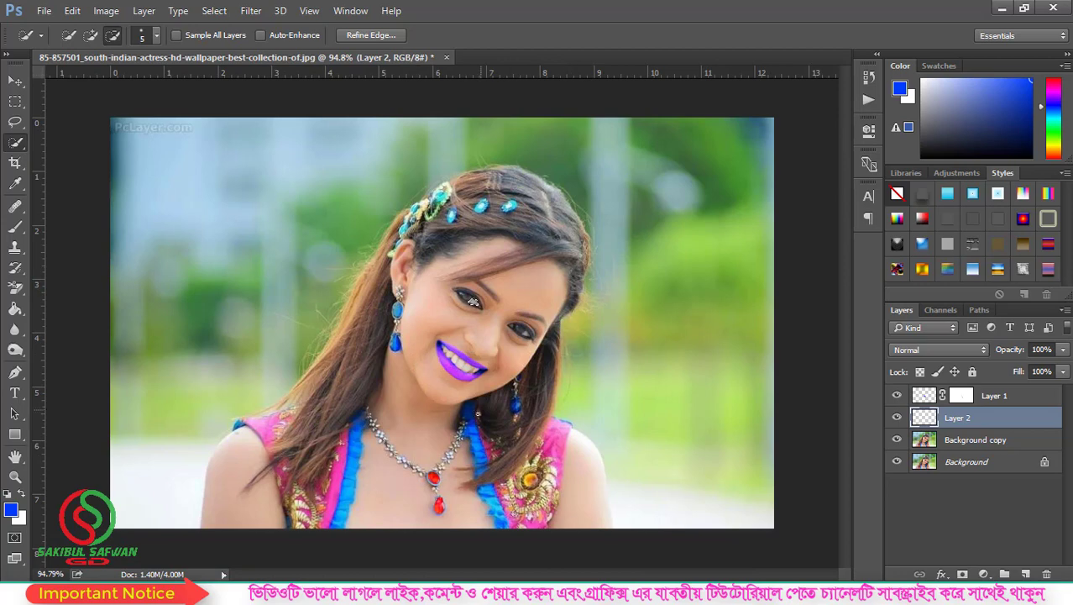
scroll(434, 536, "up", 2)
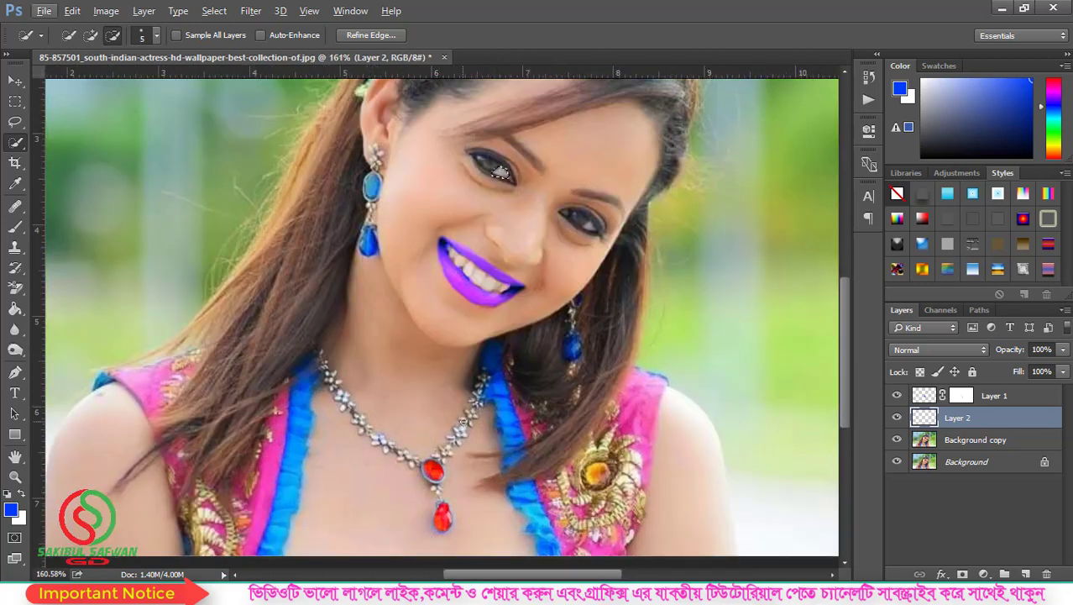
scroll(468, 370, "down", 2)
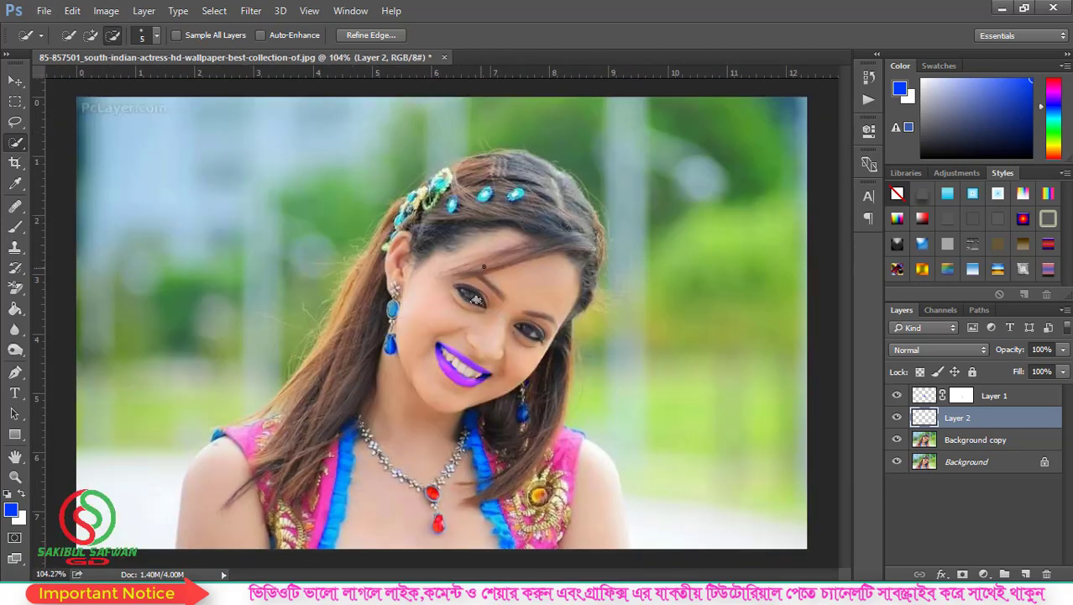